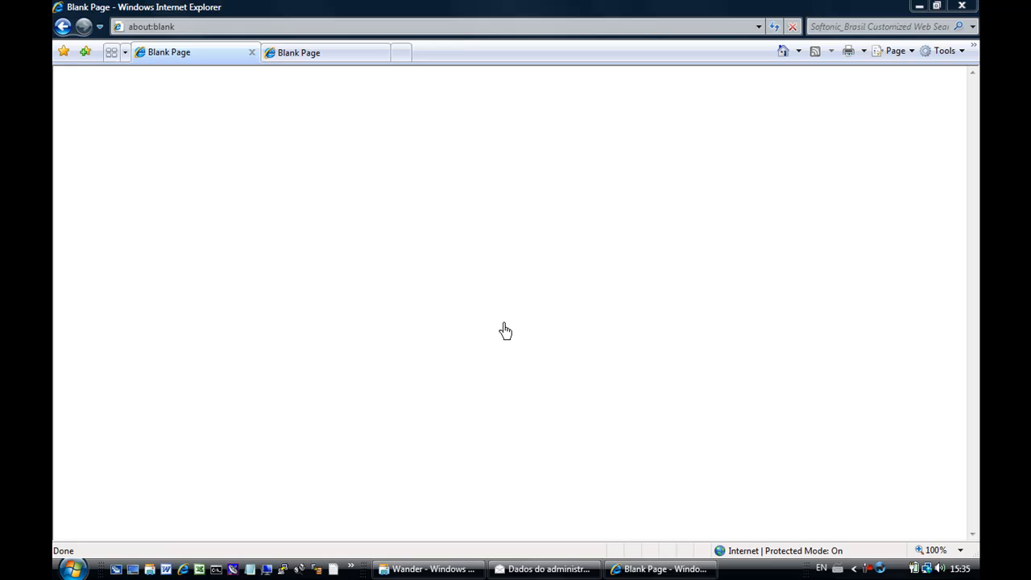
click(185, 29)
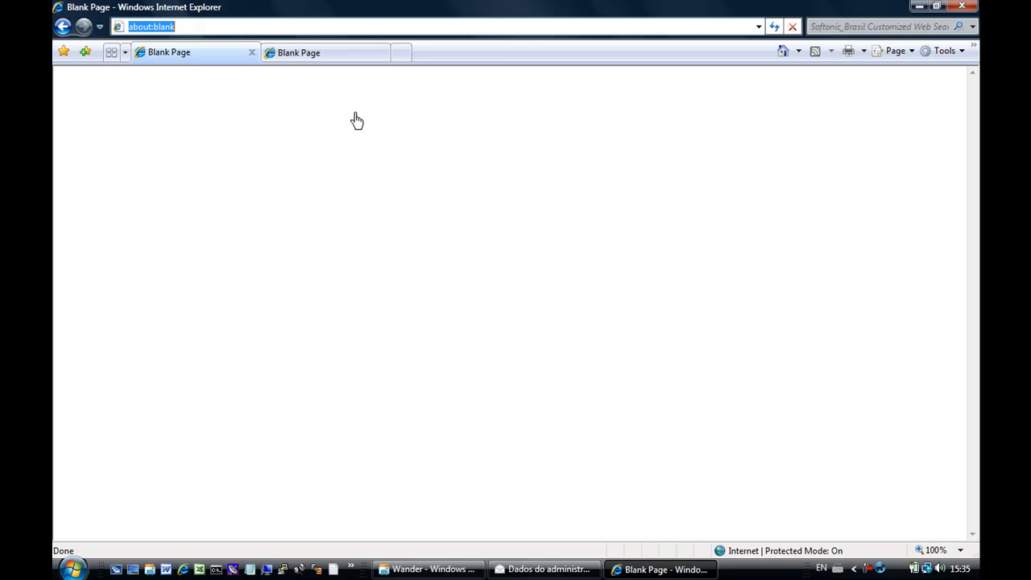
text(www.softnews.co)
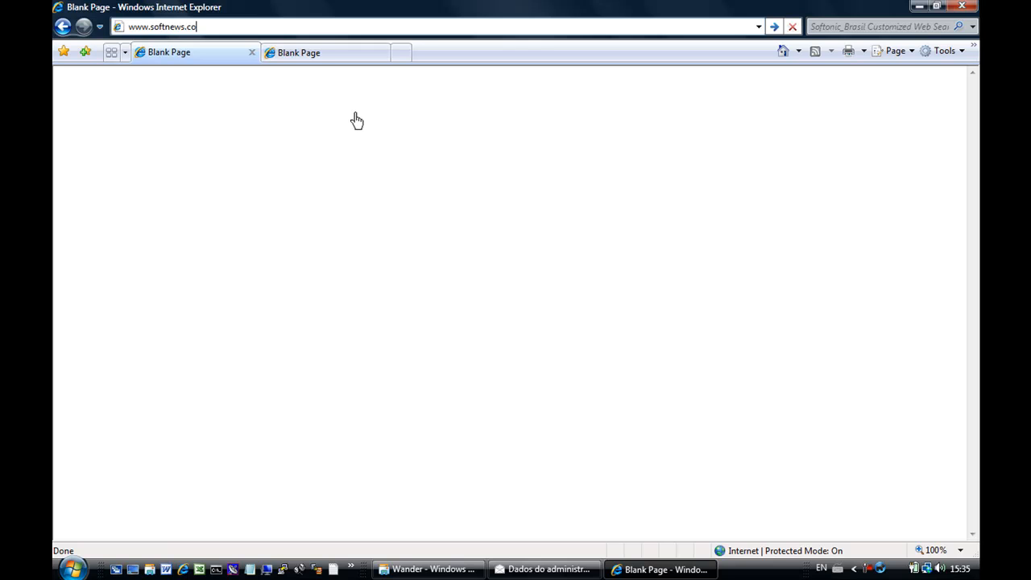
text(.m.br)
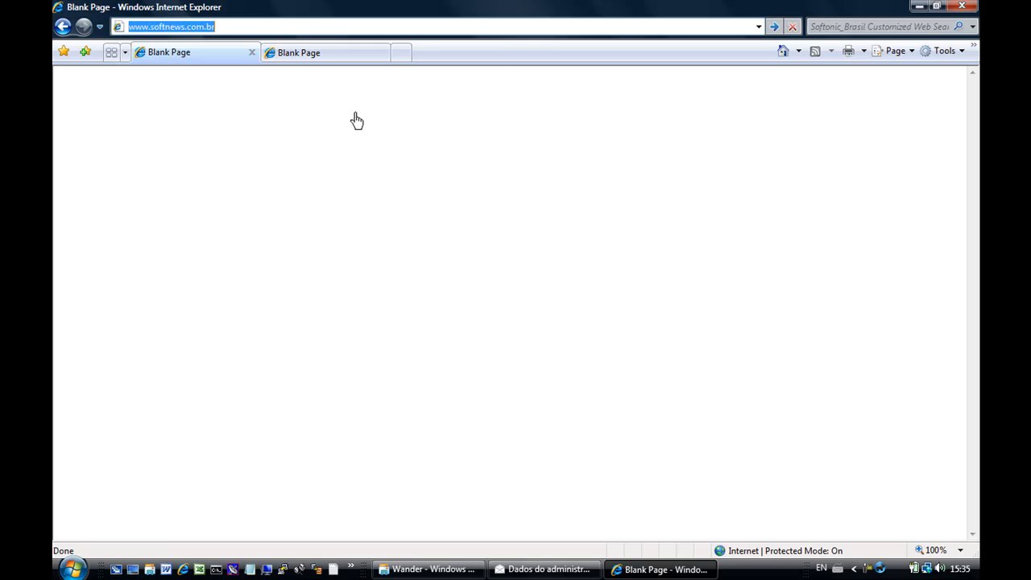
key(Return)
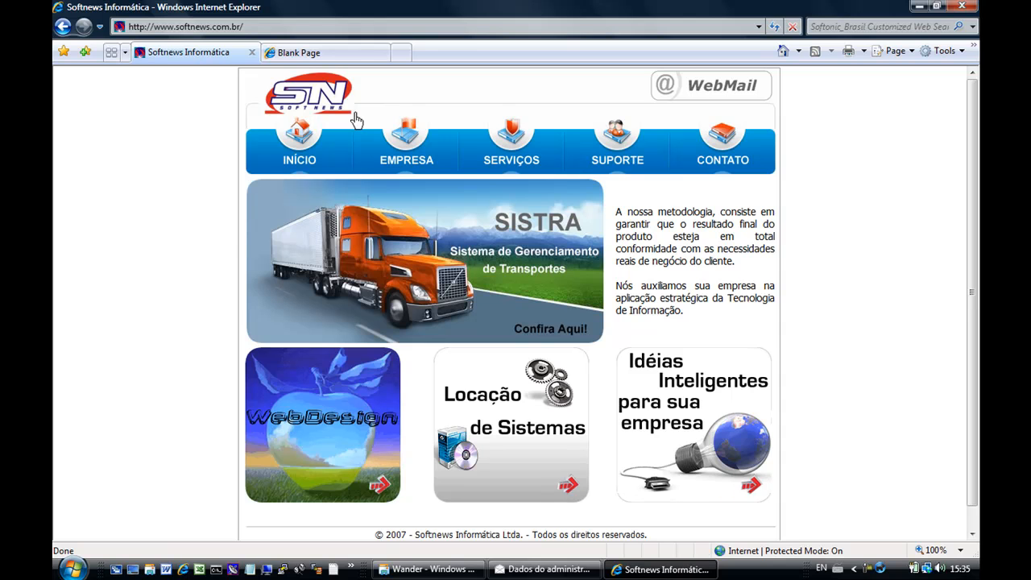
Go to the Softnews support page and run the TermSCR.exe emulator download.
click(618, 158)
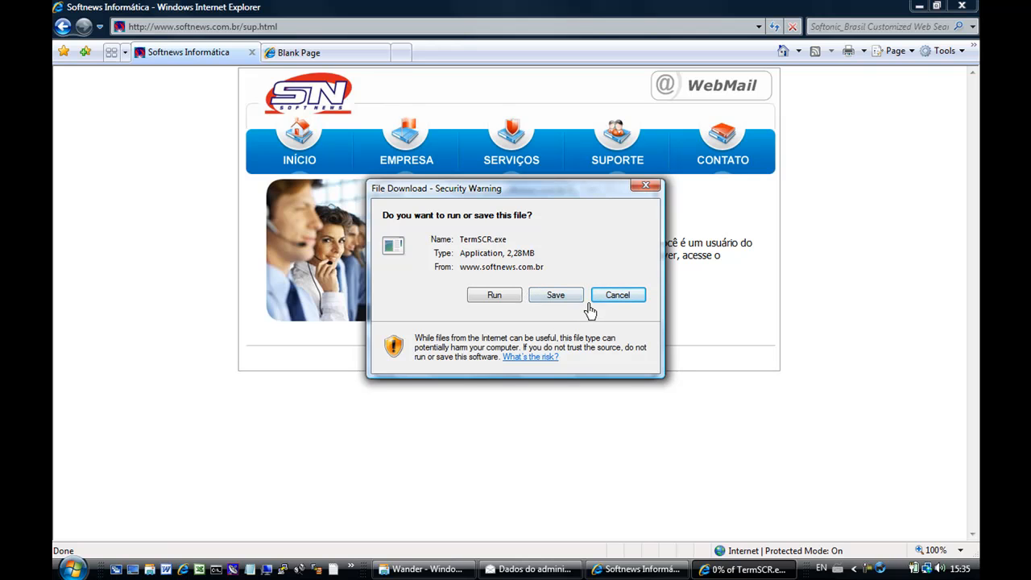
click(495, 297)
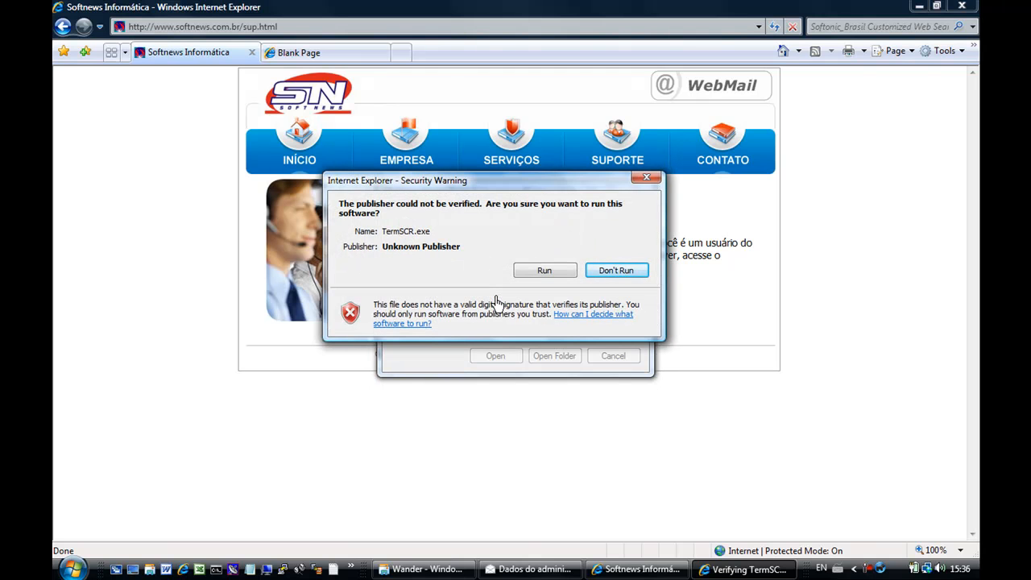
Allow TermSCR.exe to run, install the emulator into C:\Scr, then bring up the administrator e-mail.
click(546, 274)
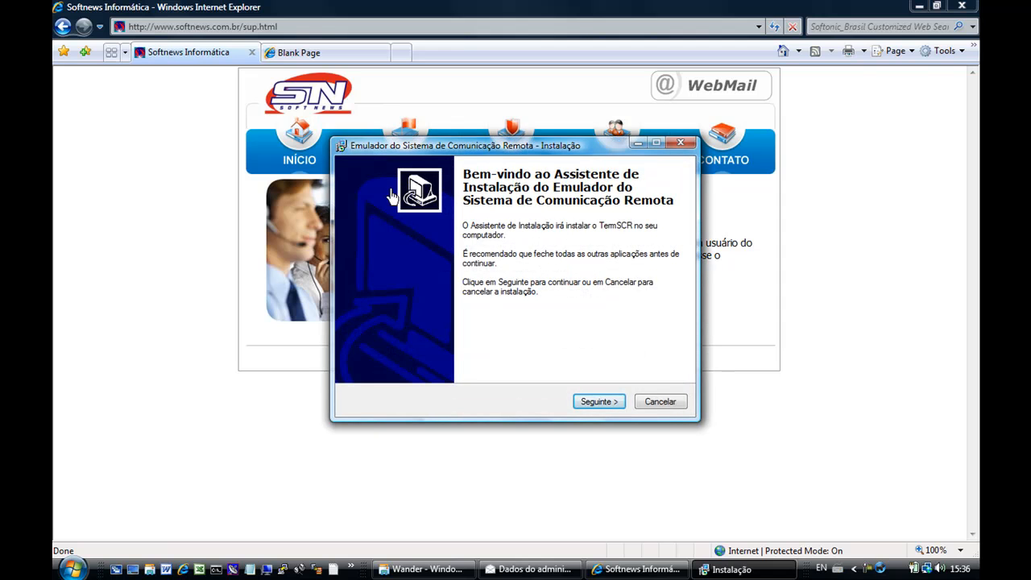
click(601, 403)
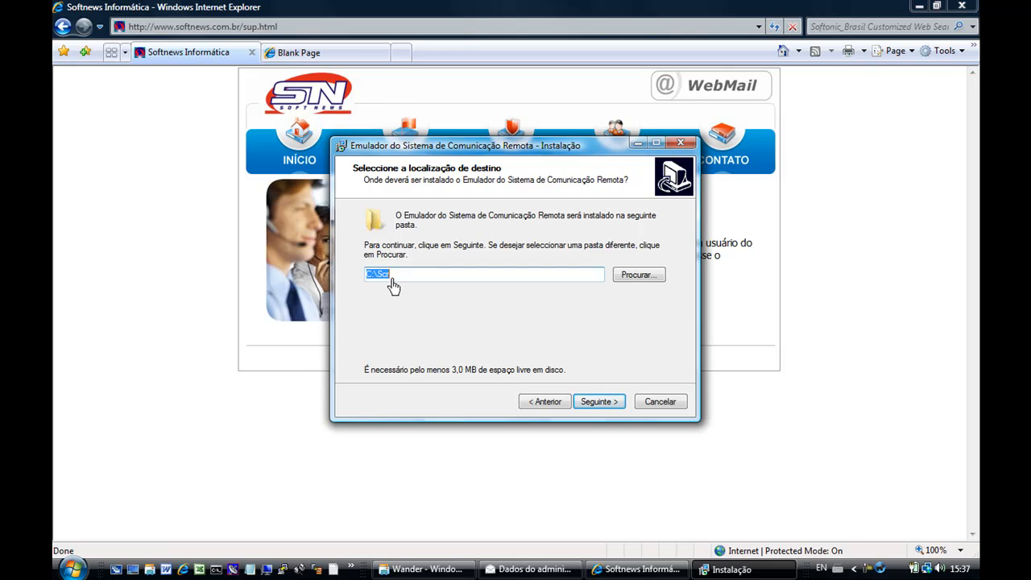
click(597, 402)
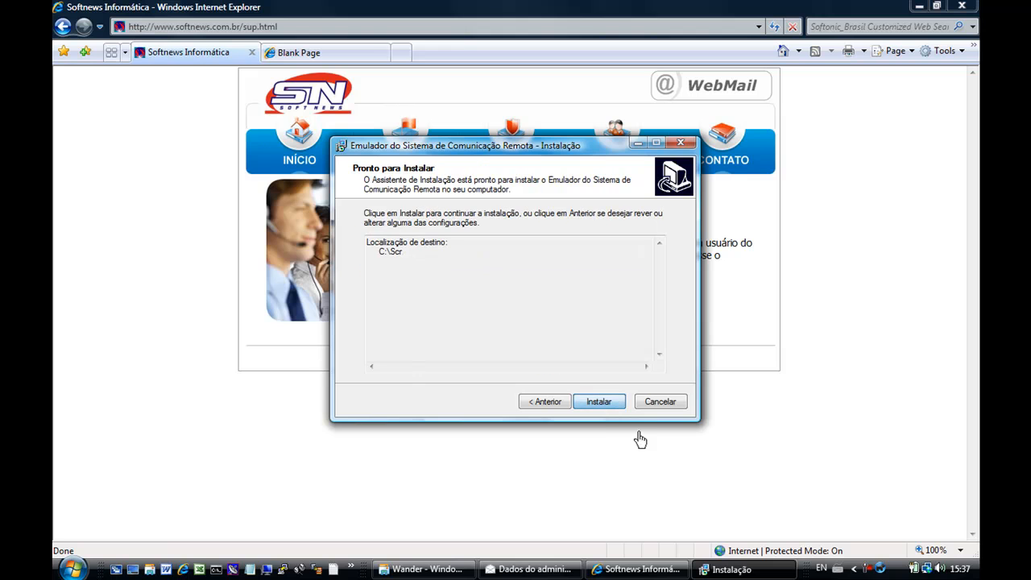
click(598, 402)
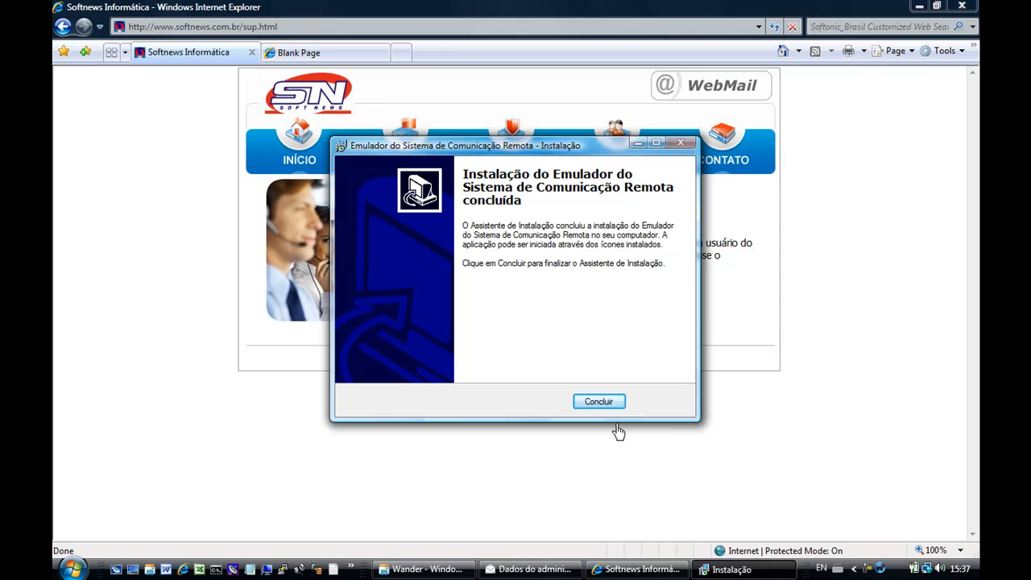
click(599, 402)
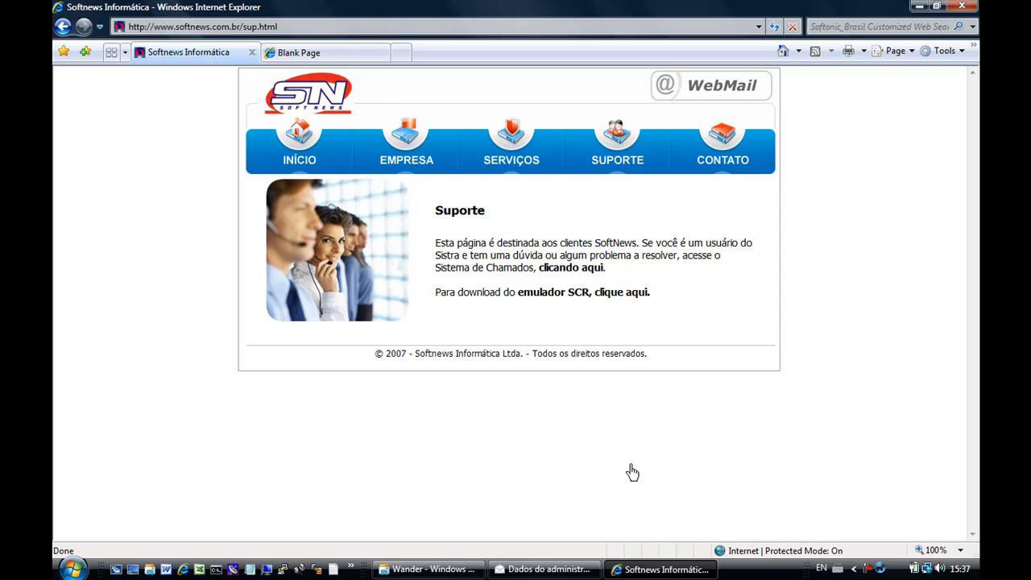
click(566, 572)
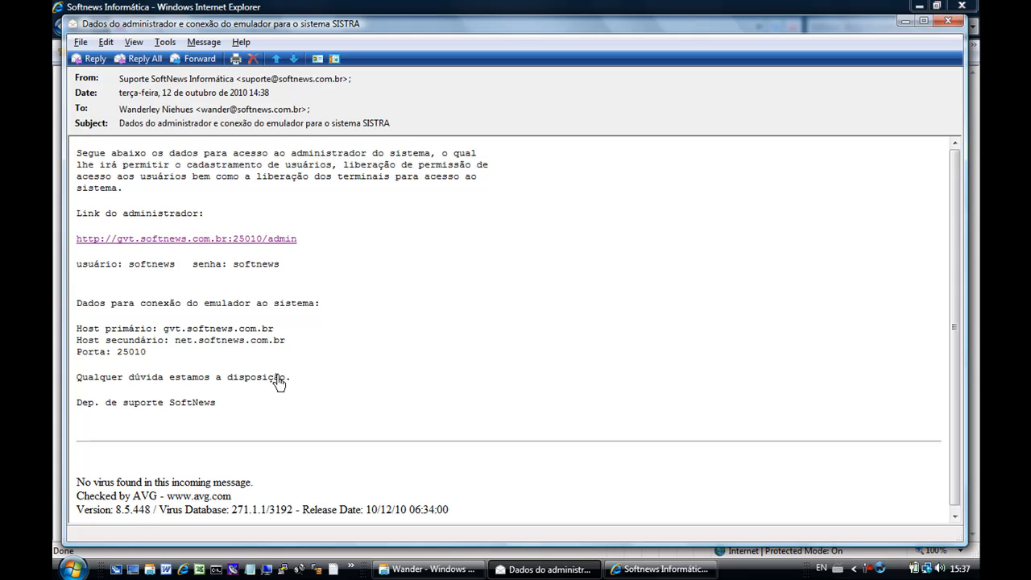
Review the emulator connection hosts and port lines in the administrator e-mail.
drag(78, 403, 211, 407)
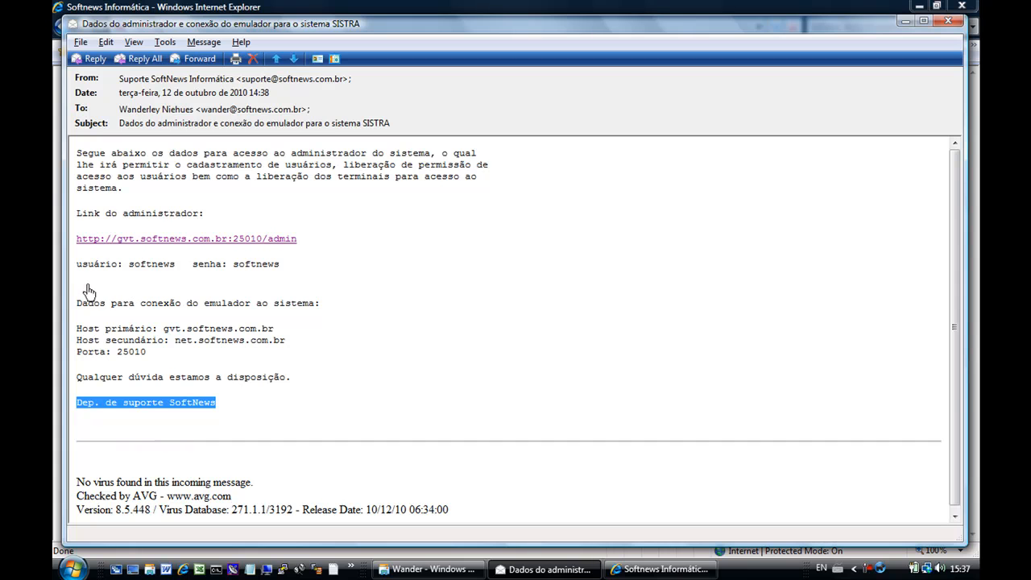
drag(77, 304, 287, 359)
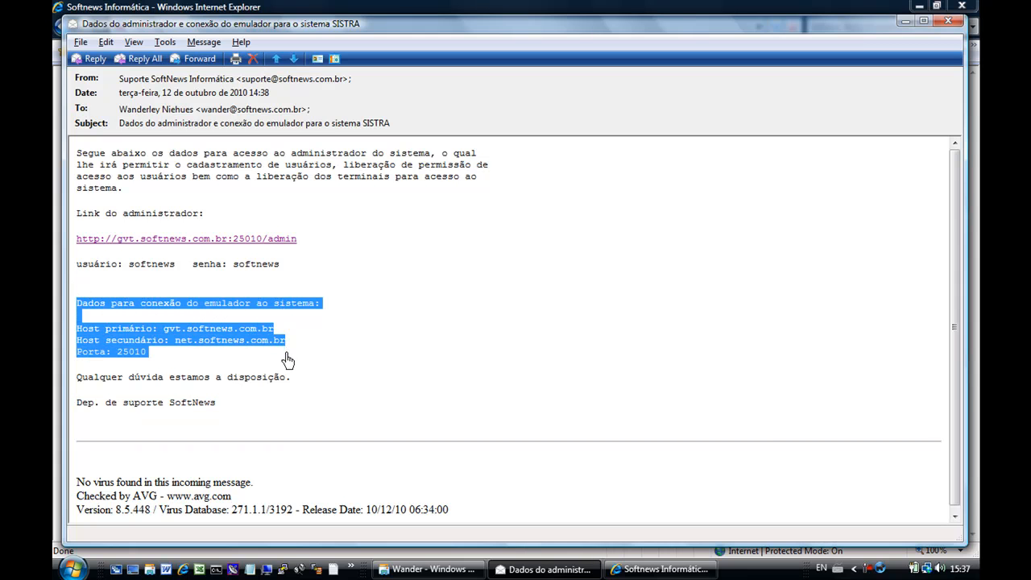
click(462, 393)
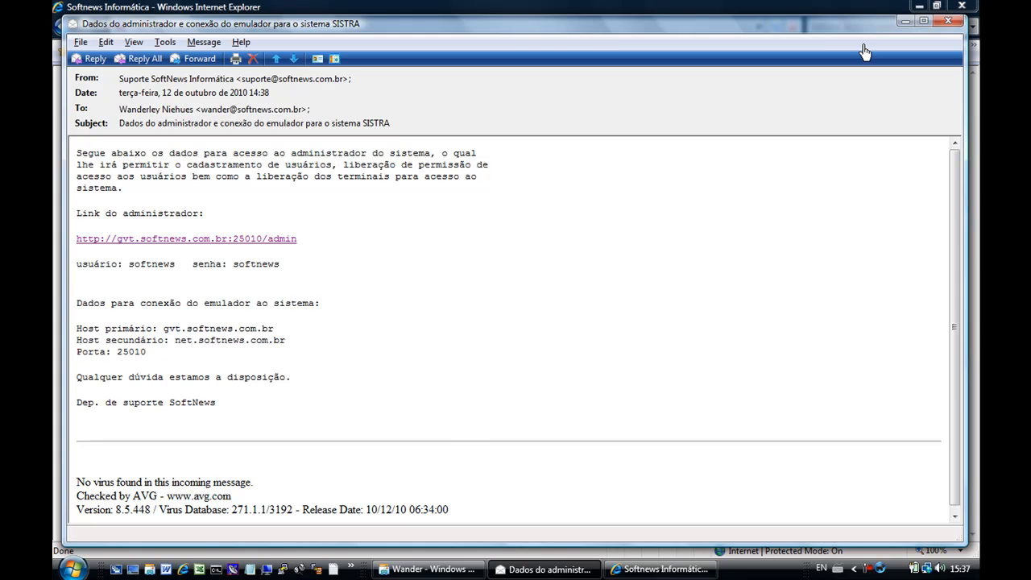
Launch TermSCR from its desktop shortcut and open its connection parameters settings.
click(132, 570)
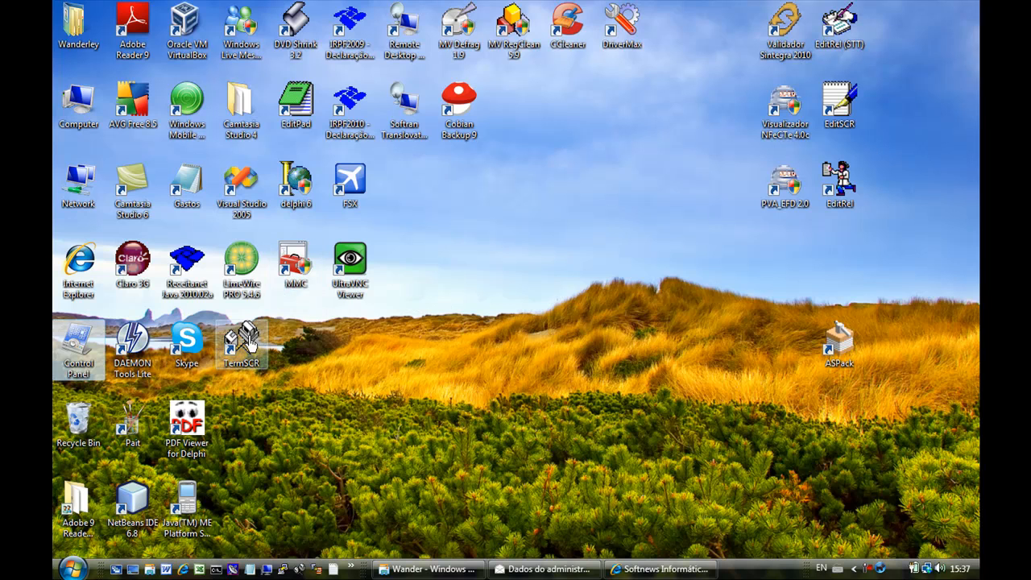
click(245, 343)
double_click(245, 345)
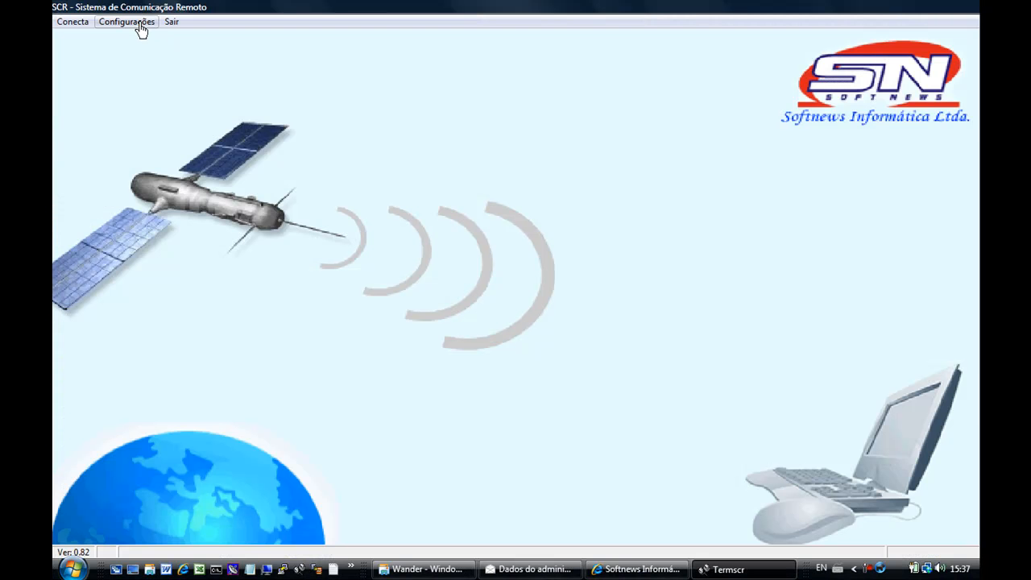
click(140, 27)
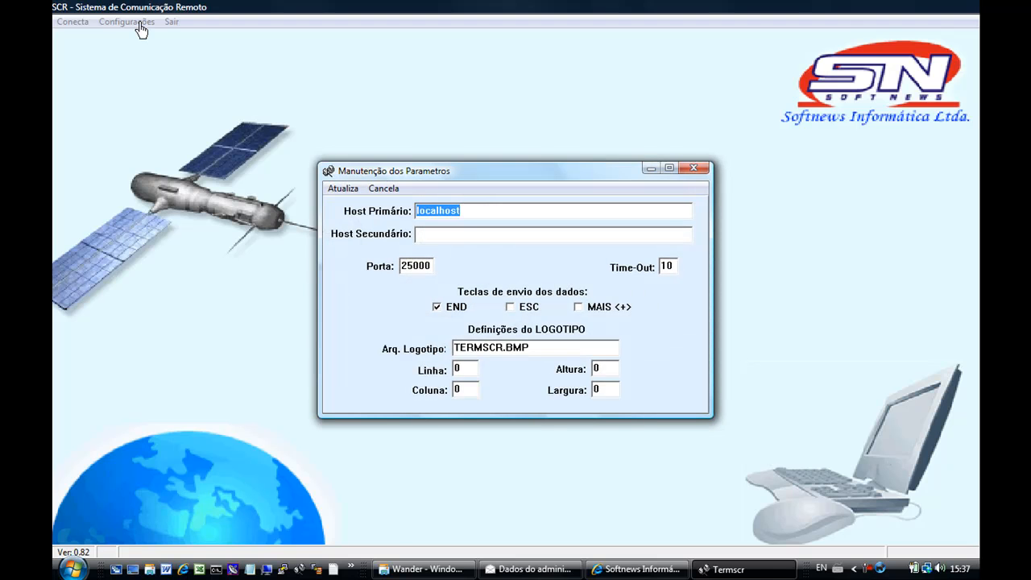
Copy hosts gvt.softnews.com.br and net.softnews.com.br from the e-mail into the parameters dialog.
click(522, 572)
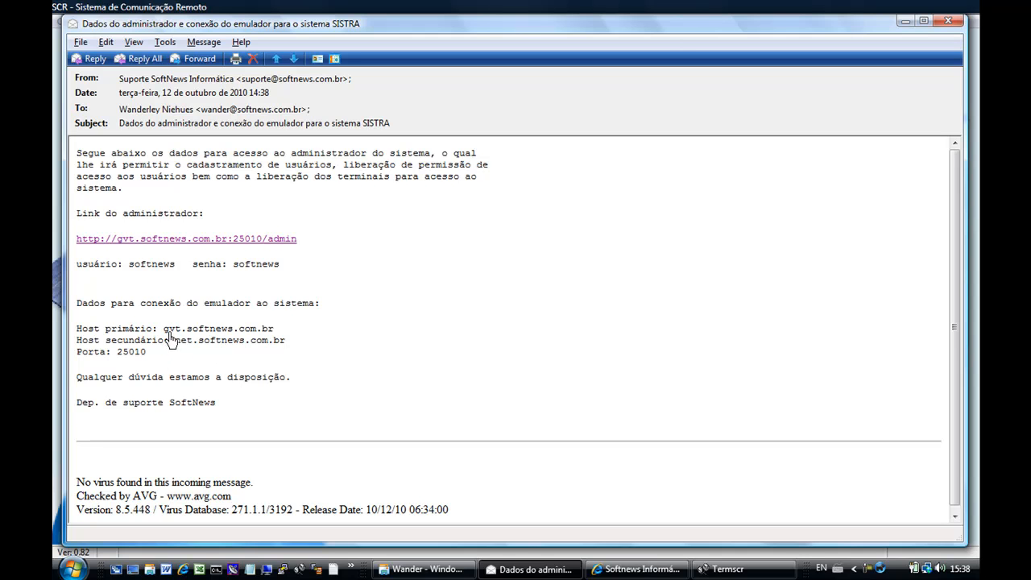
drag(164, 330, 270, 335)
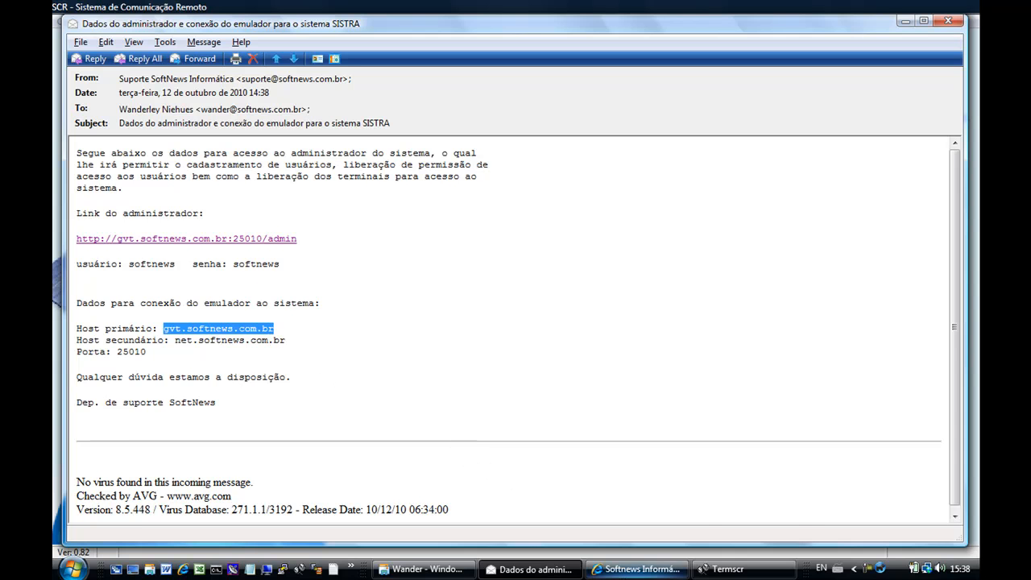
click(699, 569)
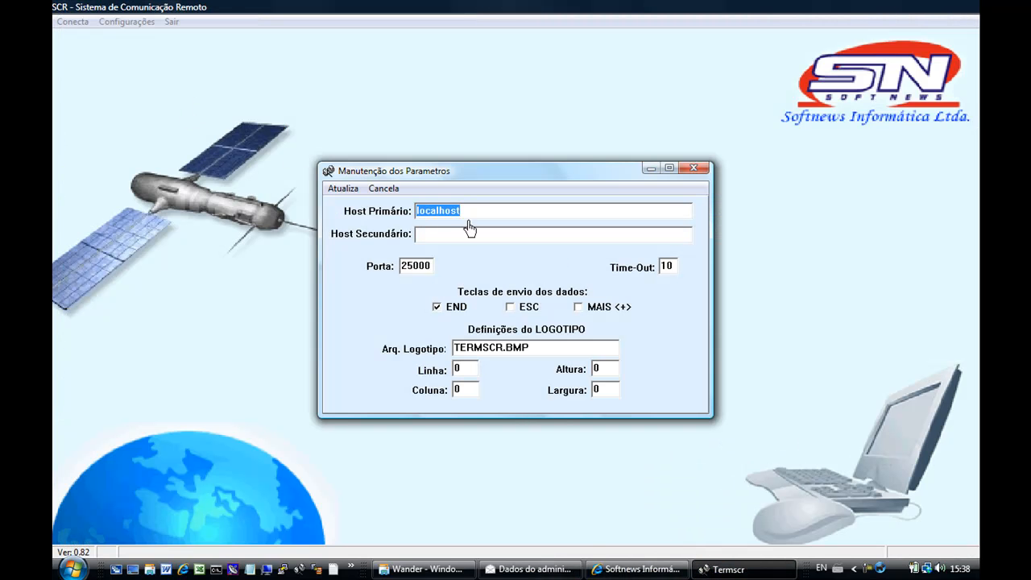
text(gvt.softnews.com.br)
key(Tab)
key(alt+Tab)
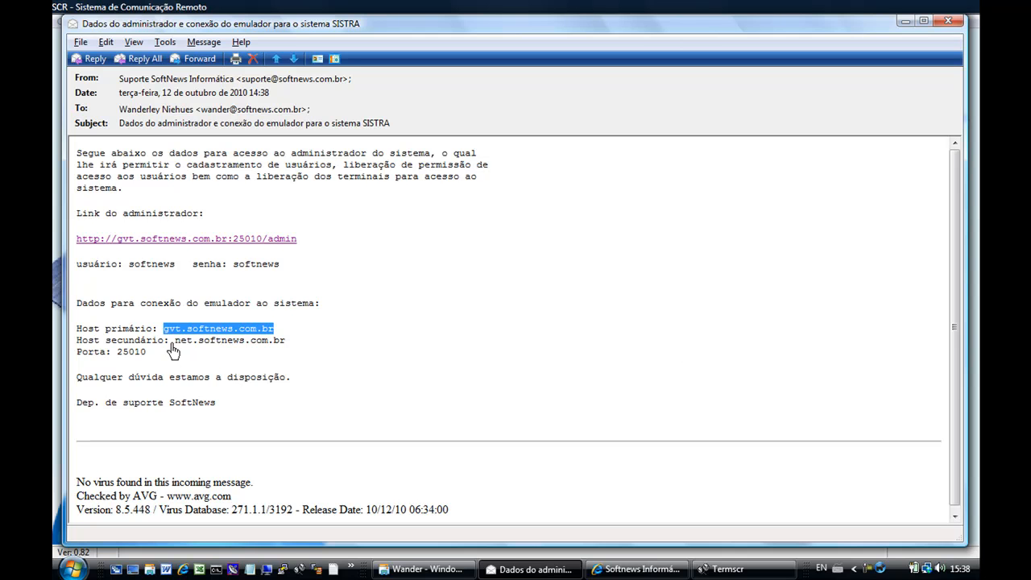
drag(176, 342, 277, 348)
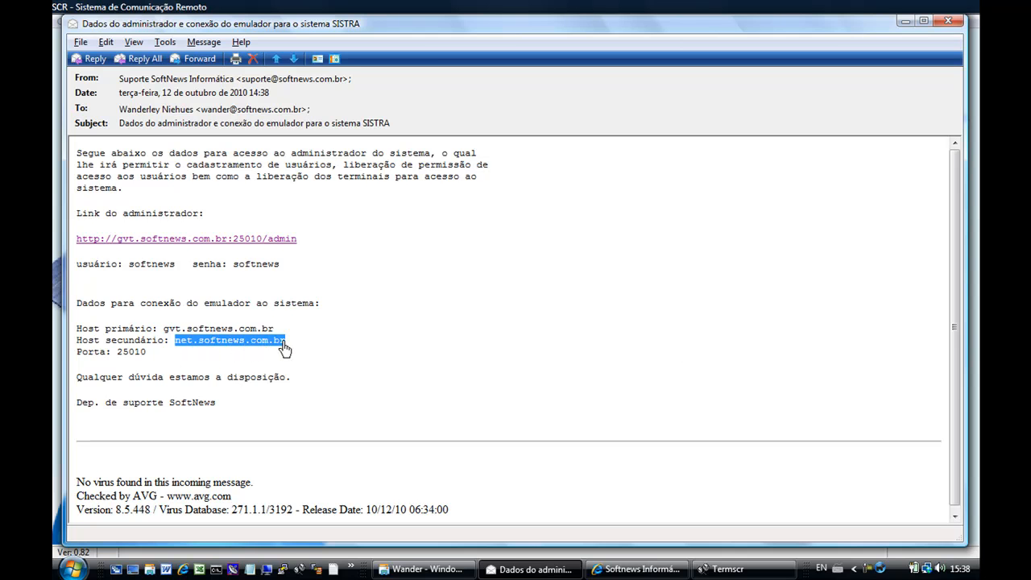
key(alt+Tab)
click(457, 241)
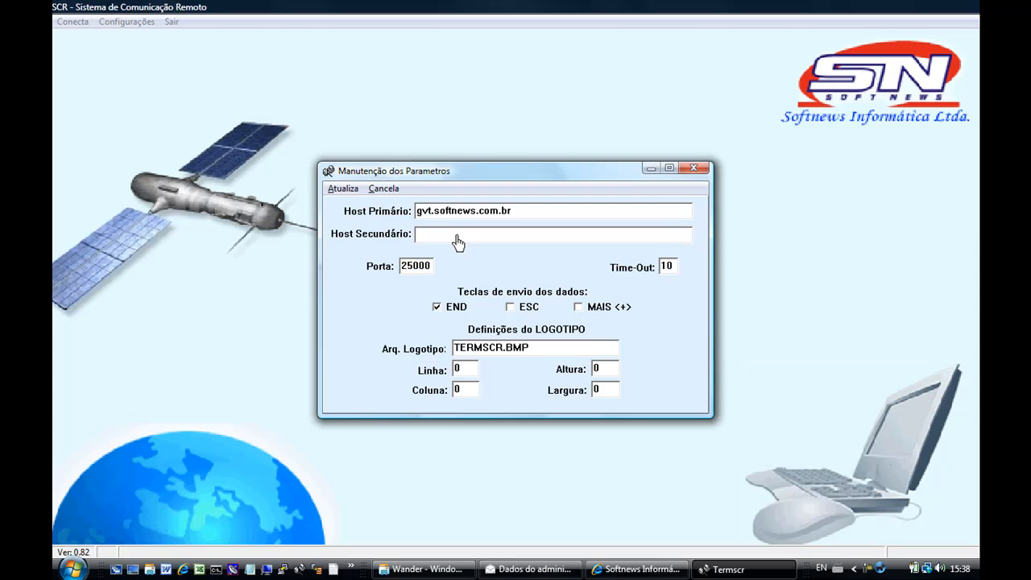
text(net.softnews.com.br)
key(shift+Tab)
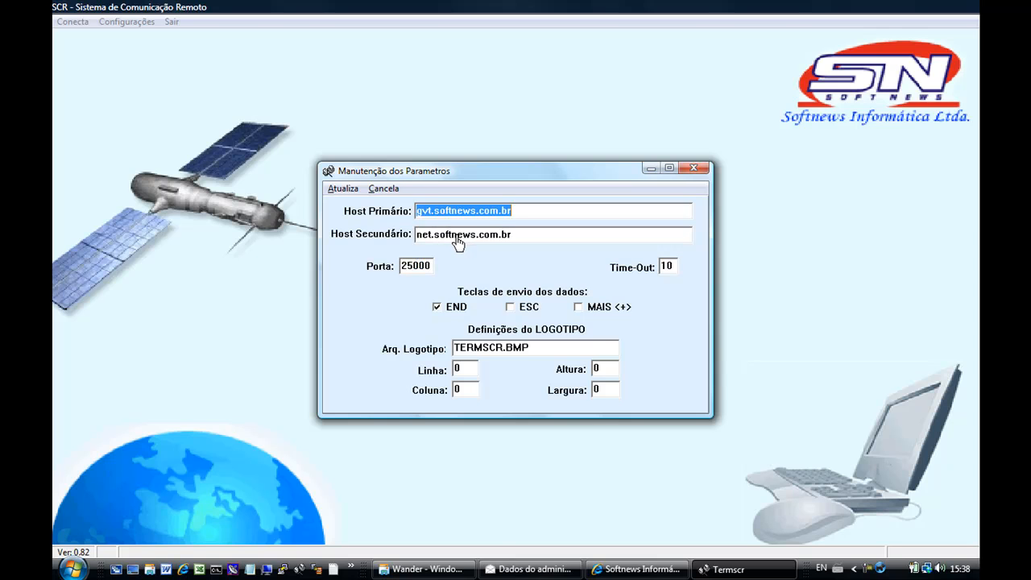
Change the port from 25000 to 25010 and save the connection parameters.
key(alt+Tab)
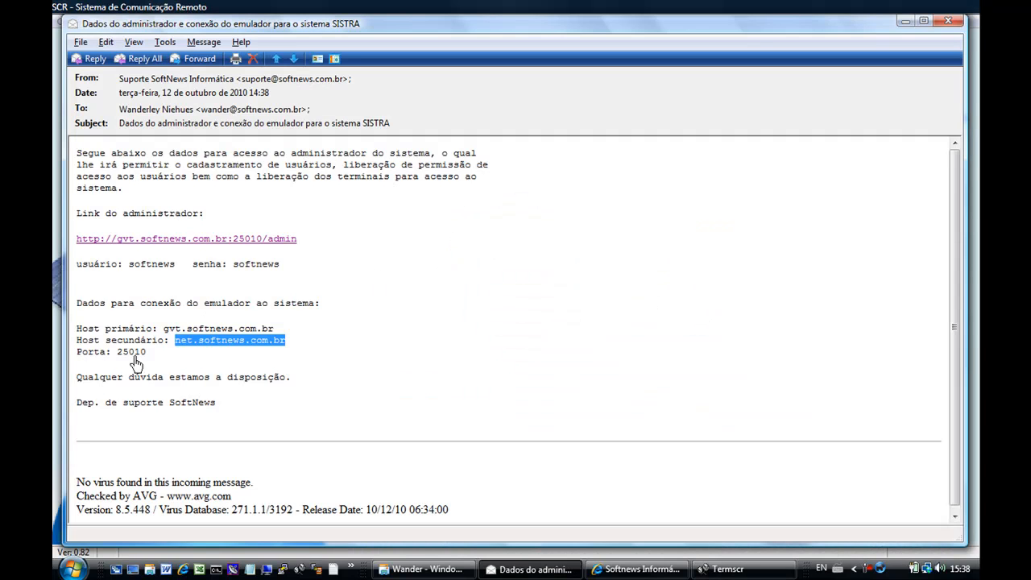
drag(118, 355, 148, 356)
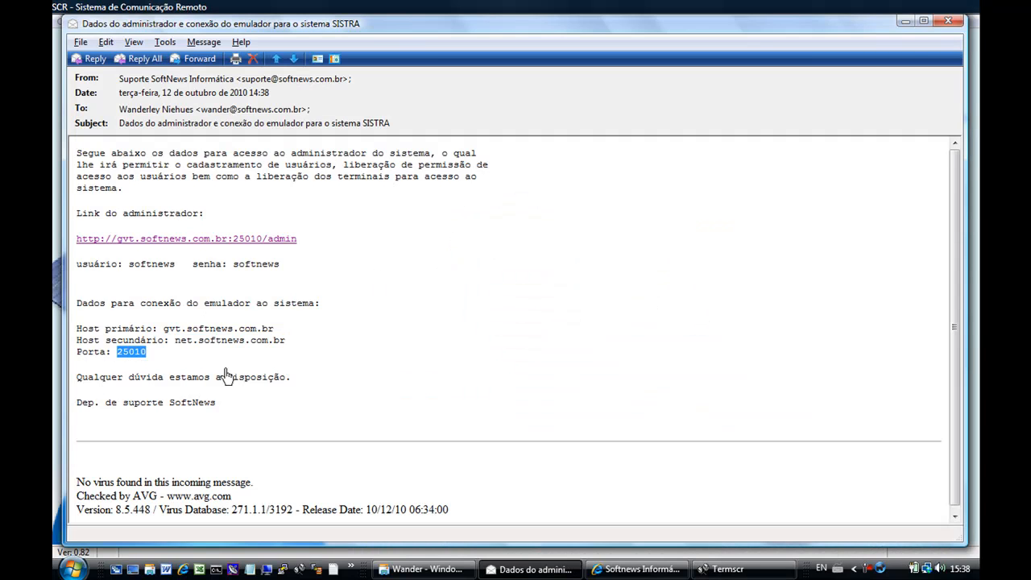
key(alt+Tab)
double_click(430, 275)
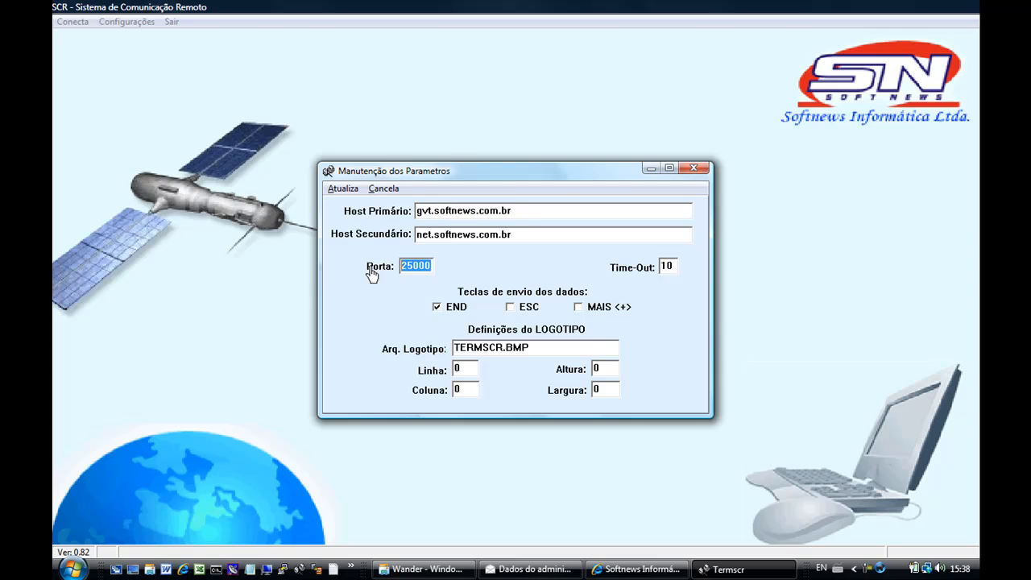
text(25010)
click(346, 190)
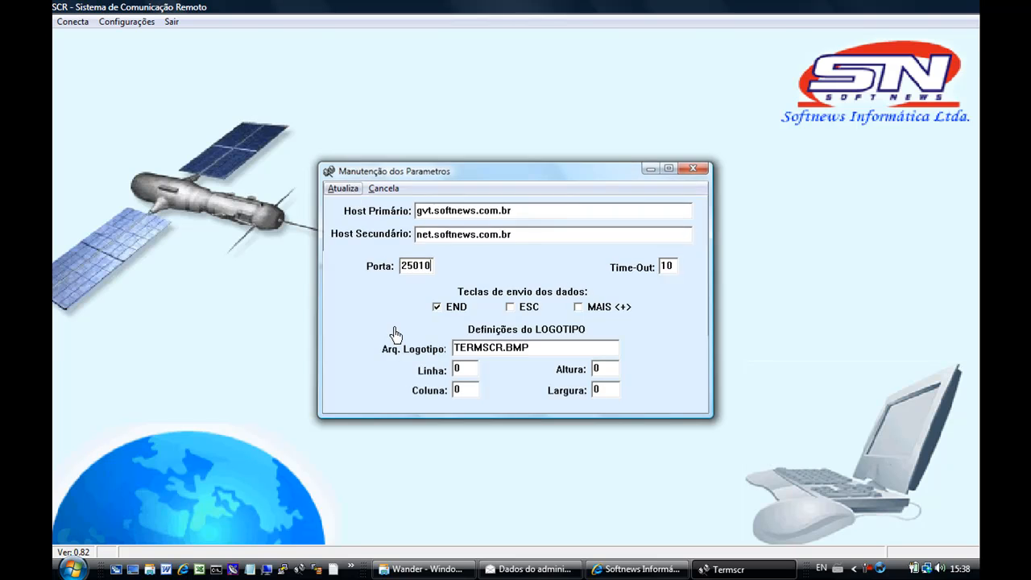
Try connecting TermSCR, dismiss the connection-cancelled warning, and bring up the Softnews browser window.
click(75, 24)
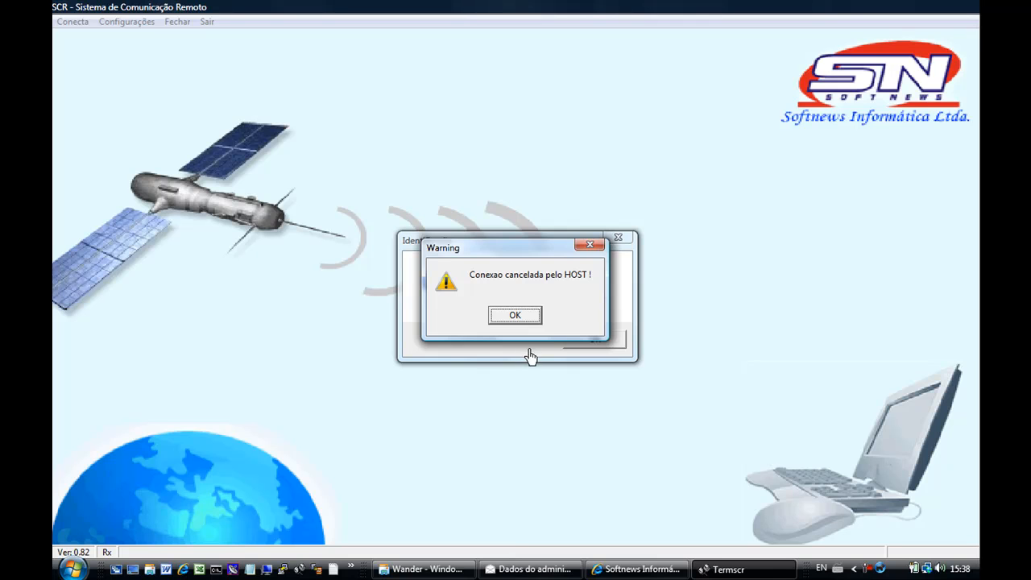
click(517, 317)
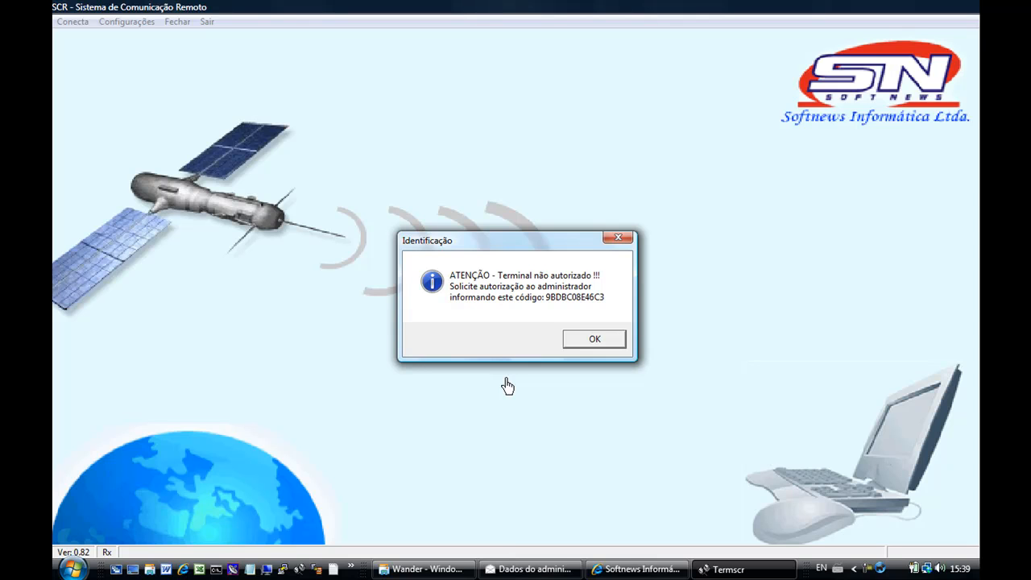
click(639, 569)
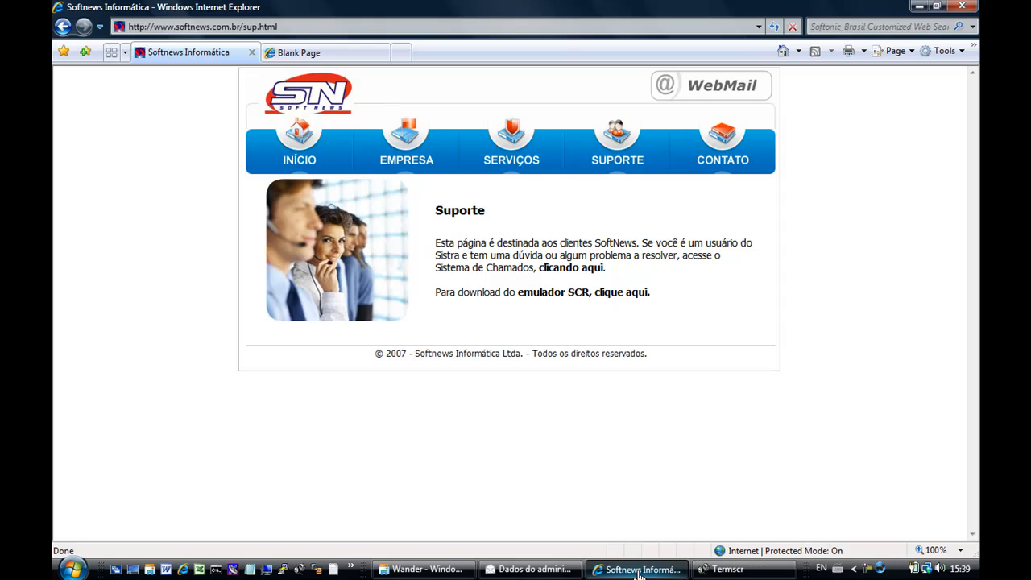
Open the e-mail's administrator link gvt.softnews.com.br:25010/admin in Internet Explorer.
click(532, 568)
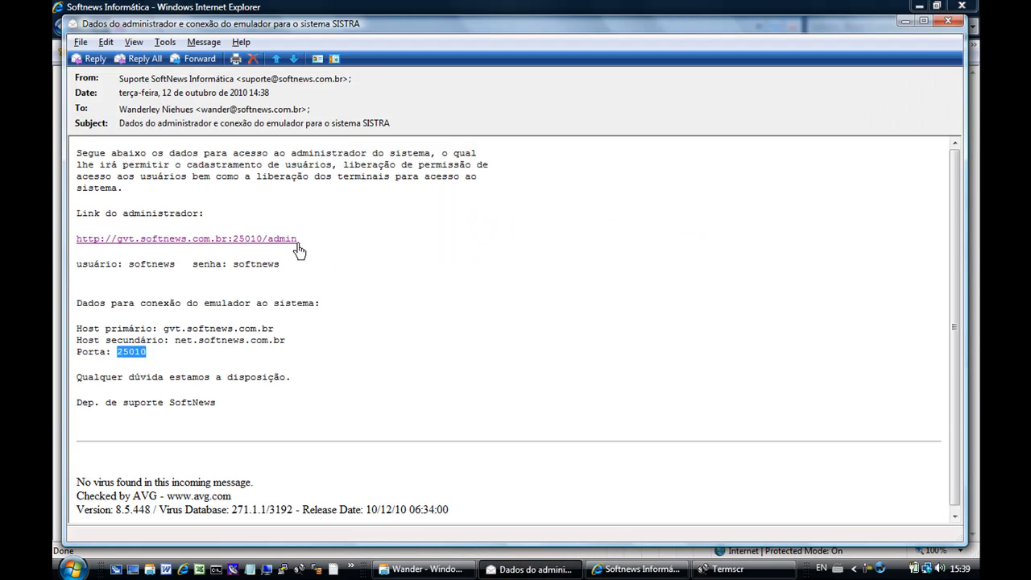
click(77, 244)
drag(77, 245, 294, 250)
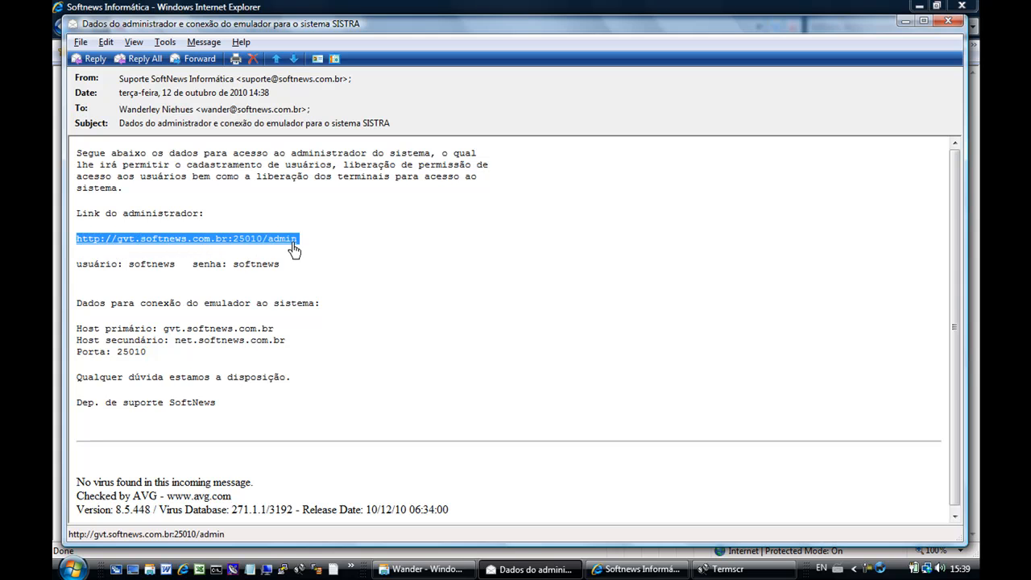
click(297, 248)
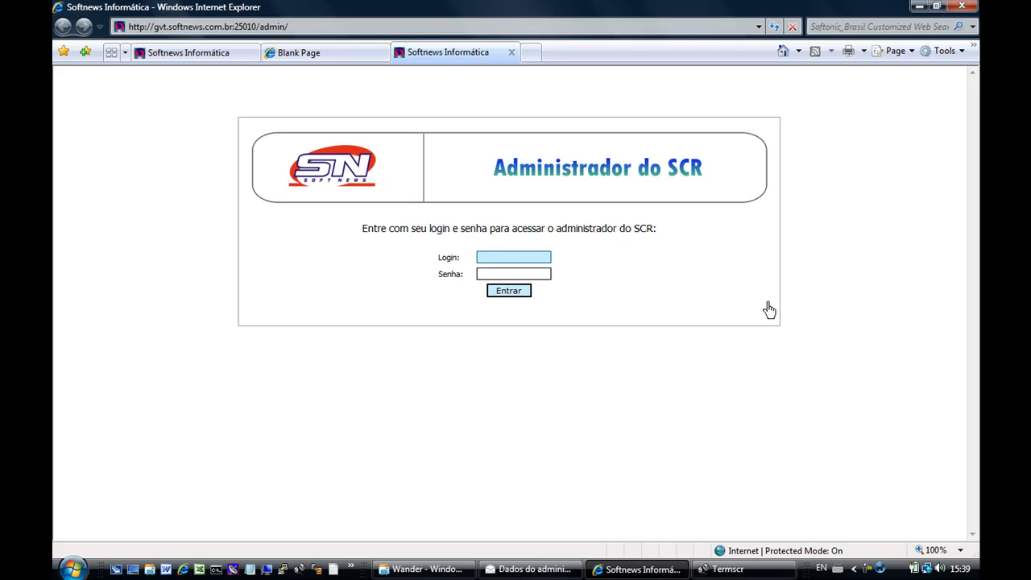
Sign in to Administrador do SCR with the administrator login and password from the e-mail.
text(tnews)
key(Tab)
key(alt+Tab)
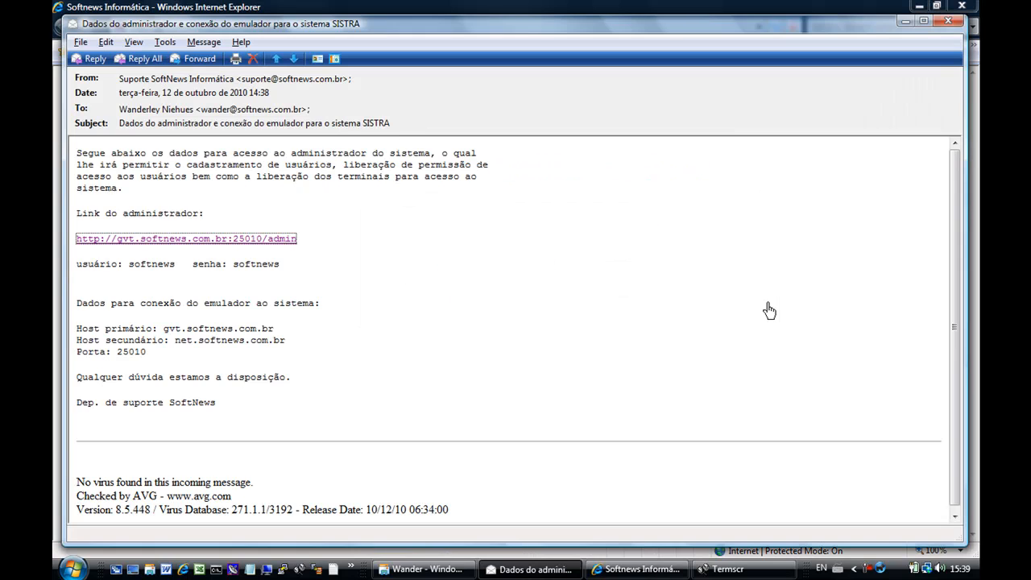
drag(129, 267, 281, 269)
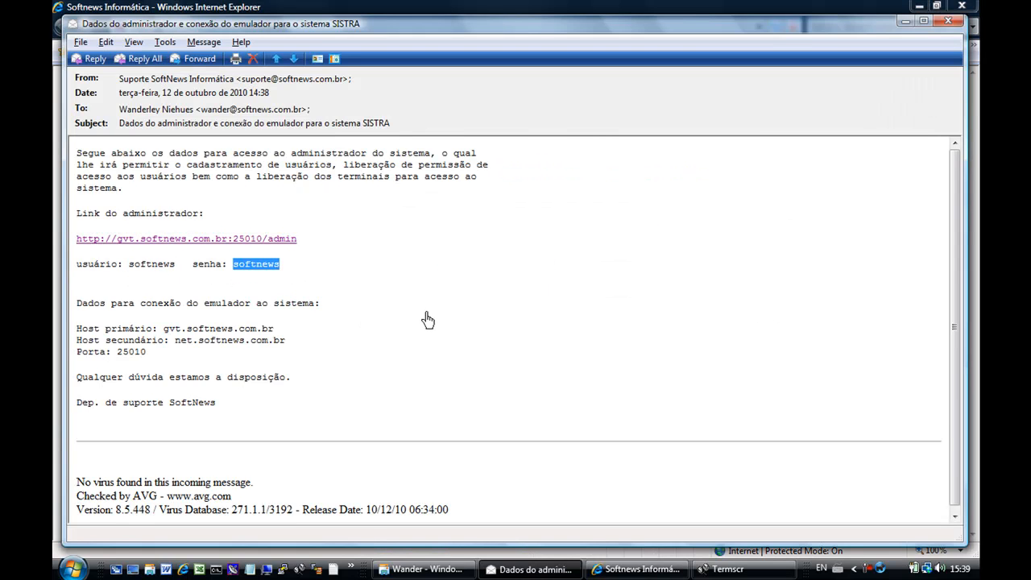
key(alt+Tab)
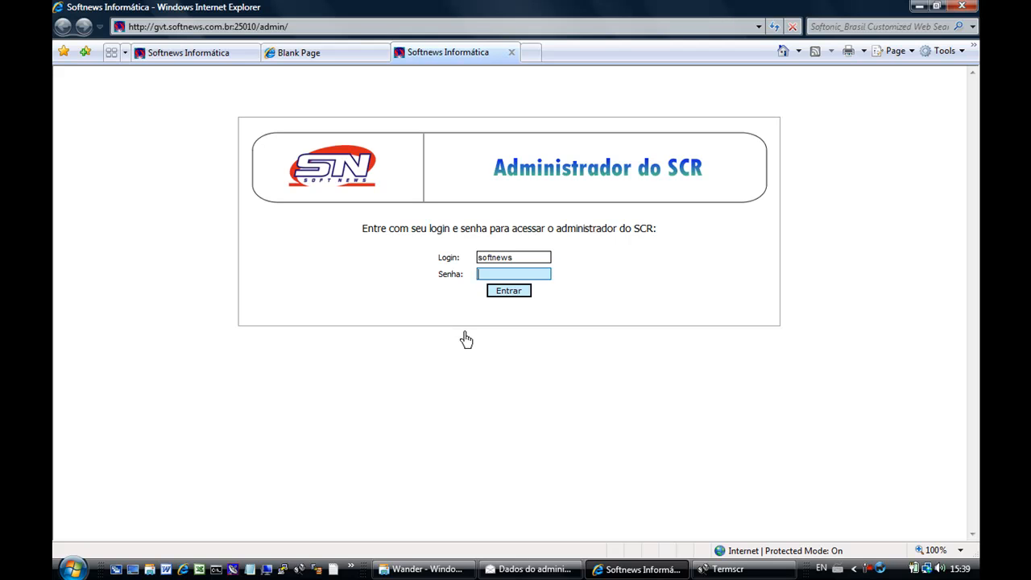
click(509, 293)
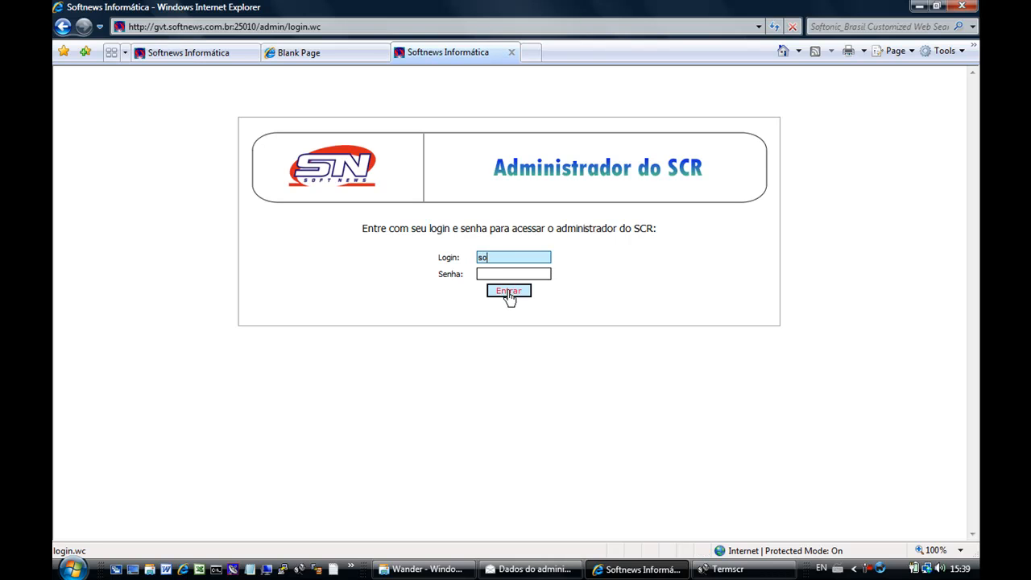
key(Tab)
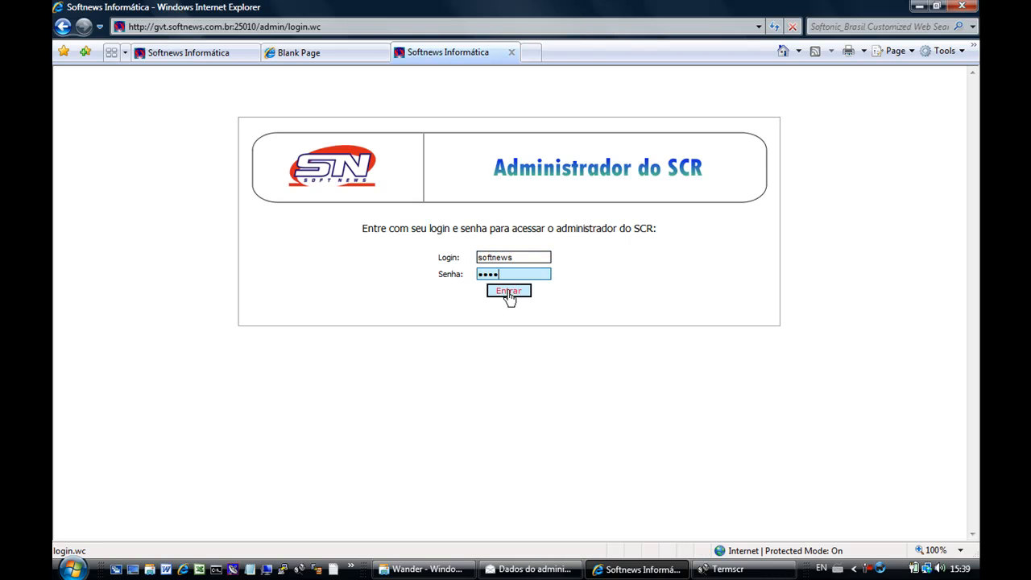
click(509, 293)
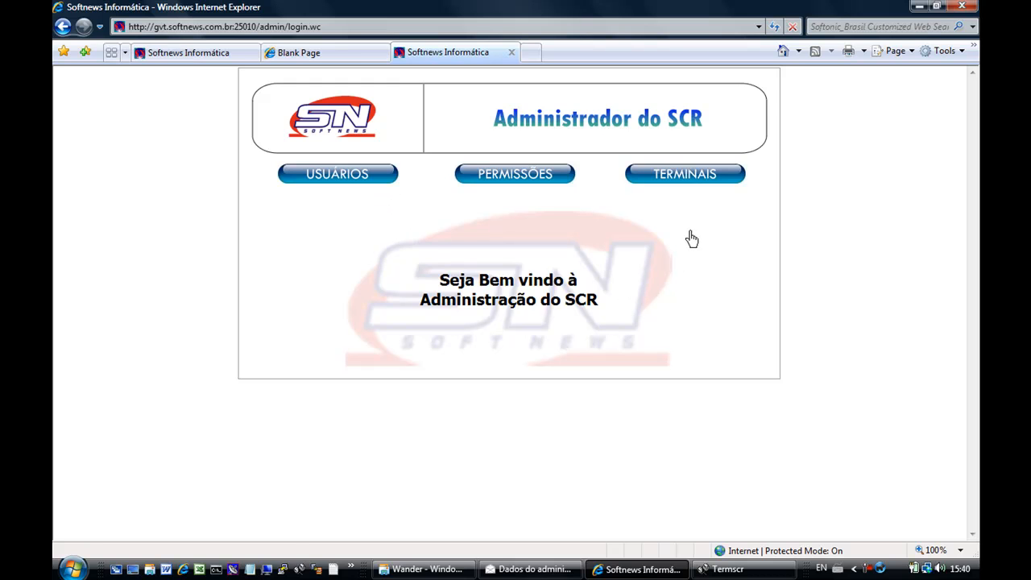
Open the Controle de Terminais page via the TERMINAIS button.
click(685, 182)
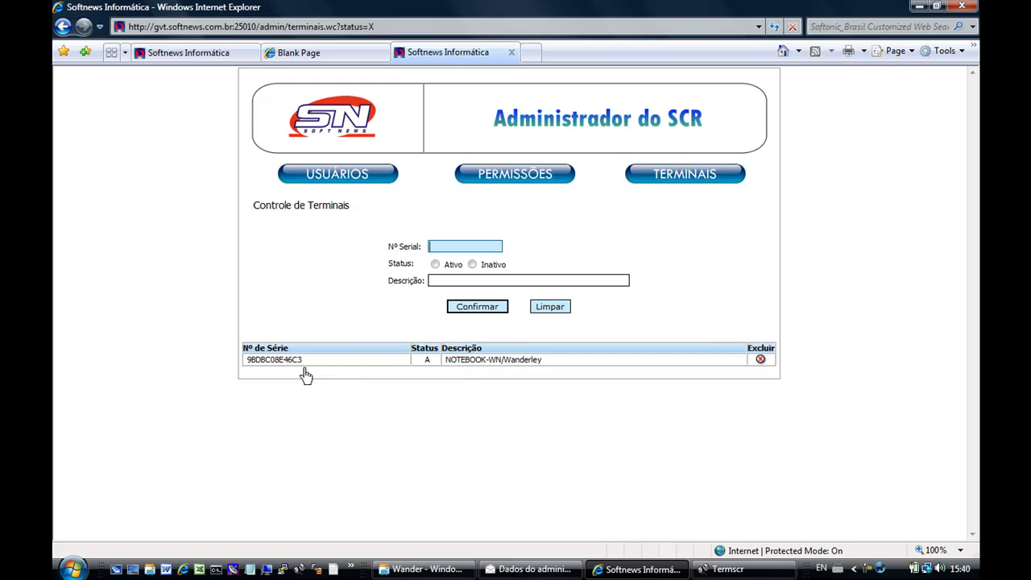
Refresh the registered terminal list on the administrator terminals page.
click(713, 569)
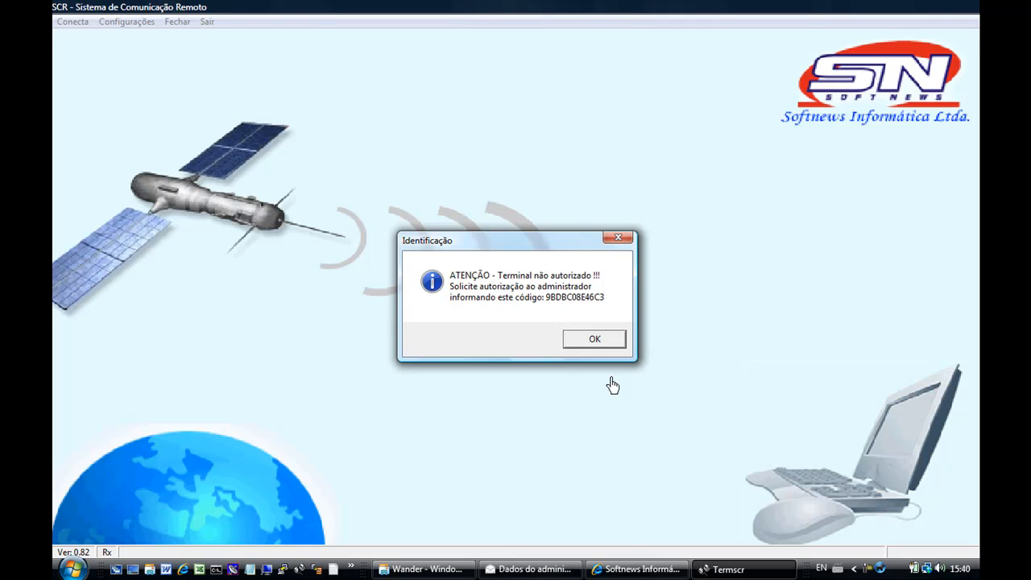
click(631, 569)
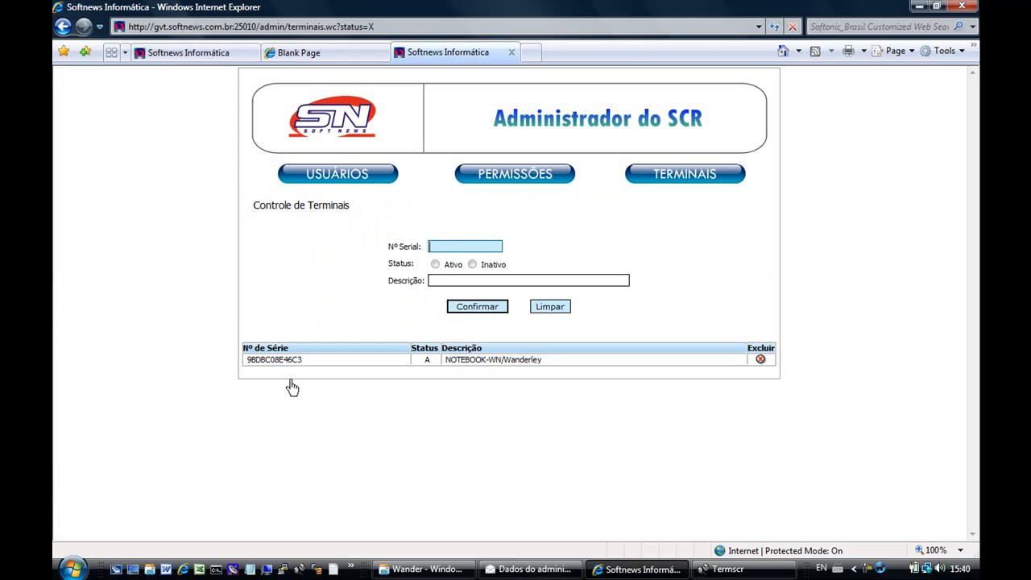
click(429, 362)
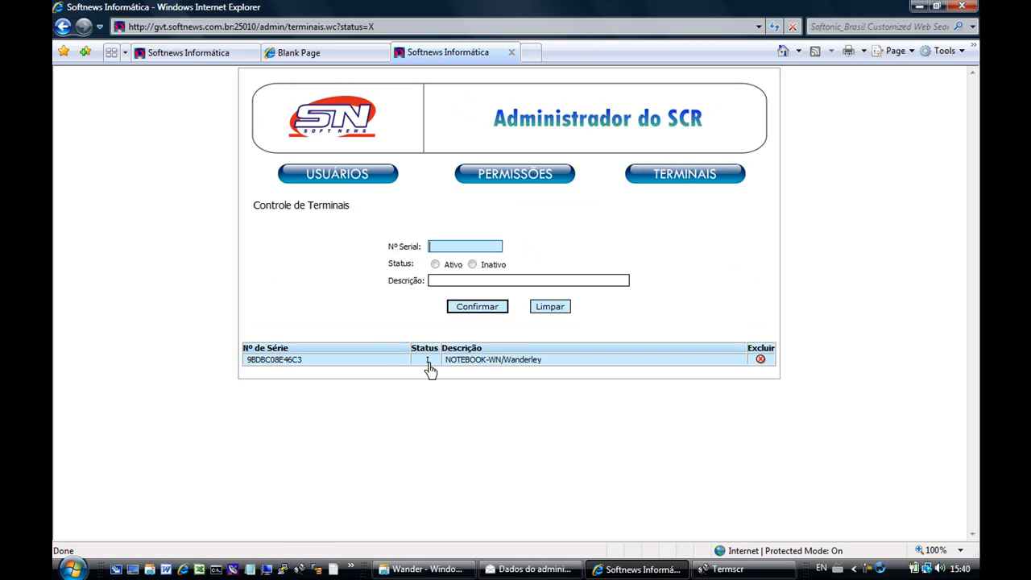
Set terminal 9BDBC08E46C3 to Ativo, save it, and dismiss TermSCR's unauthorized notice.
click(489, 364)
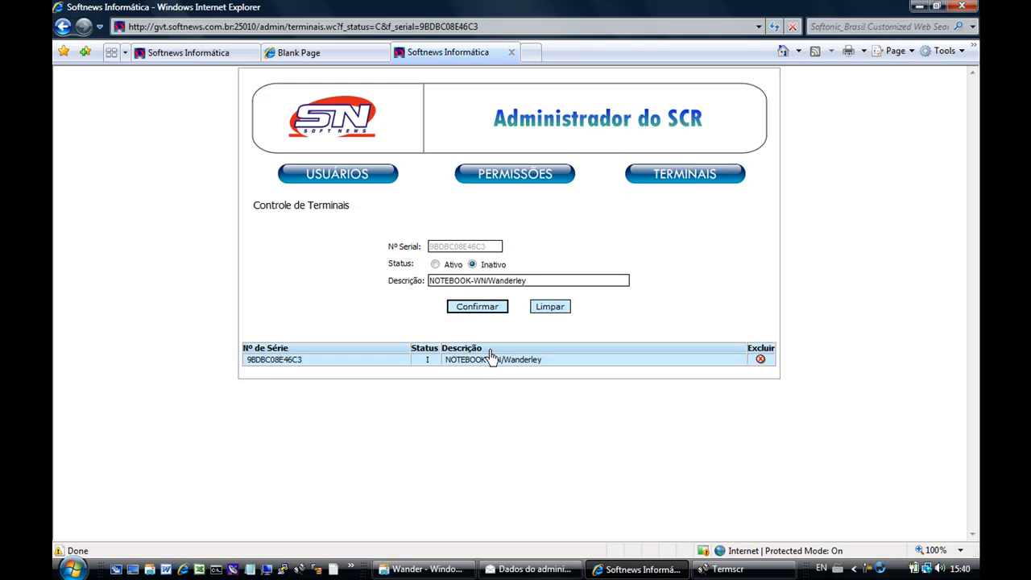
click(435, 265)
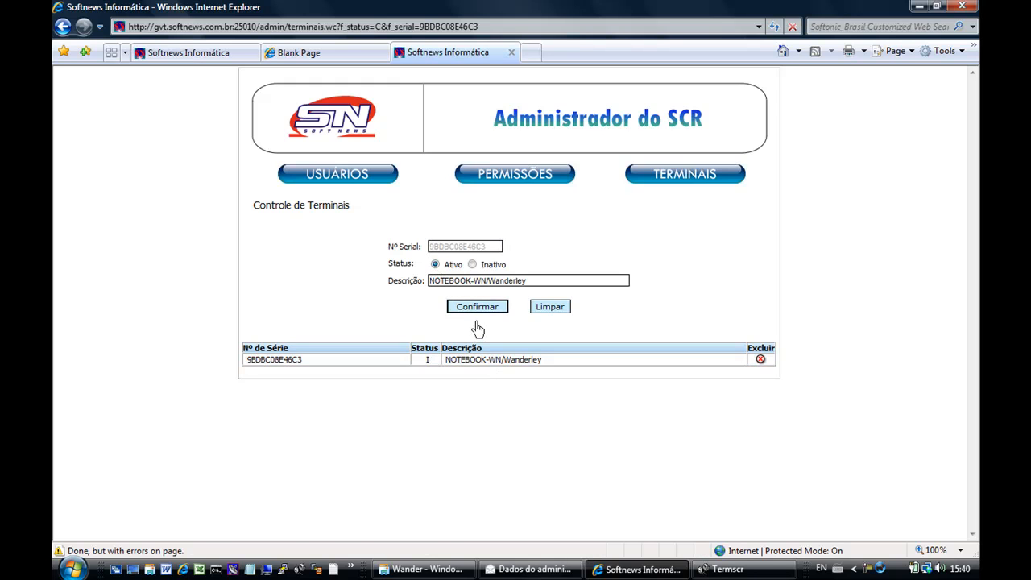
click(479, 307)
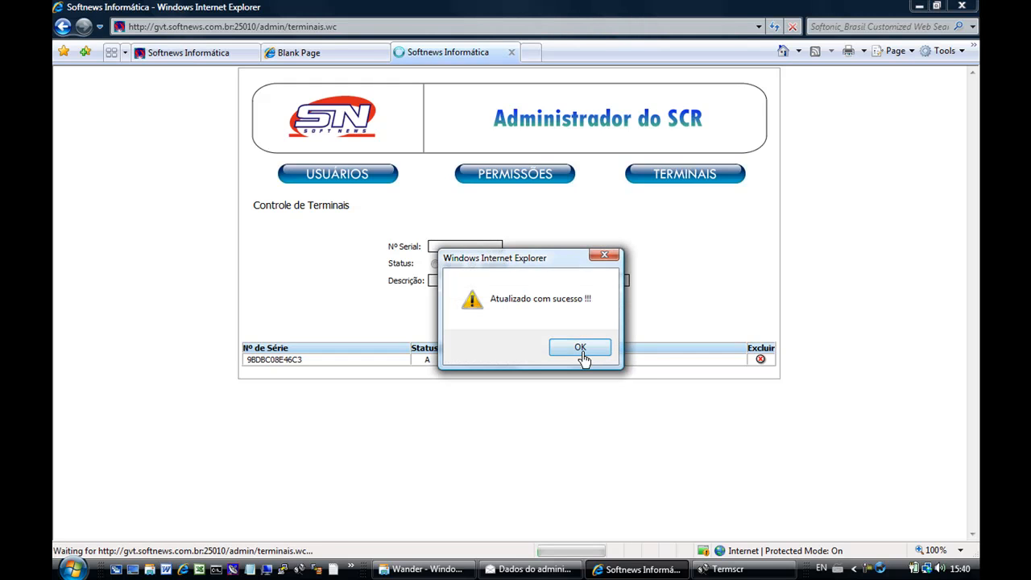
click(580, 348)
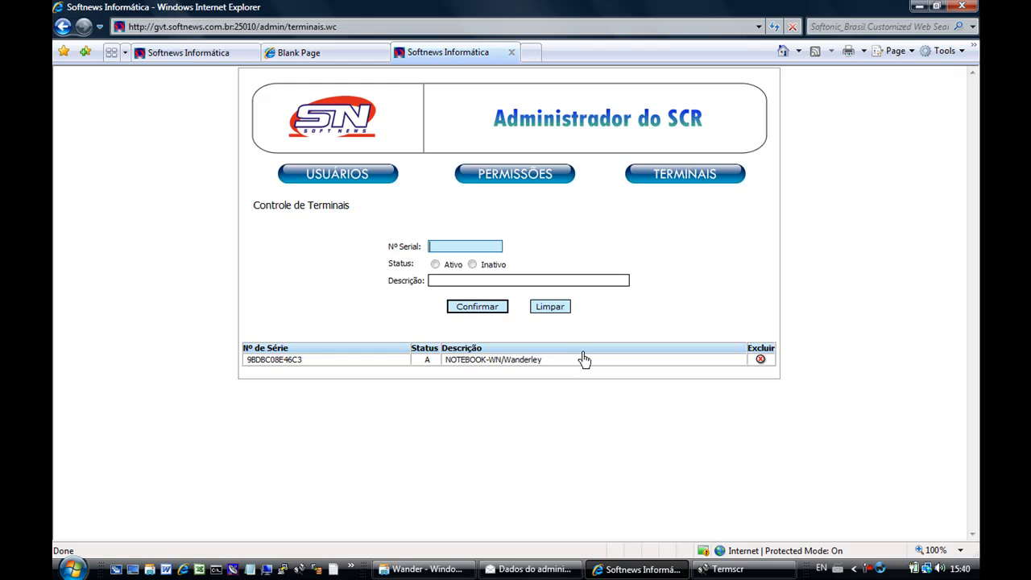
click(721, 569)
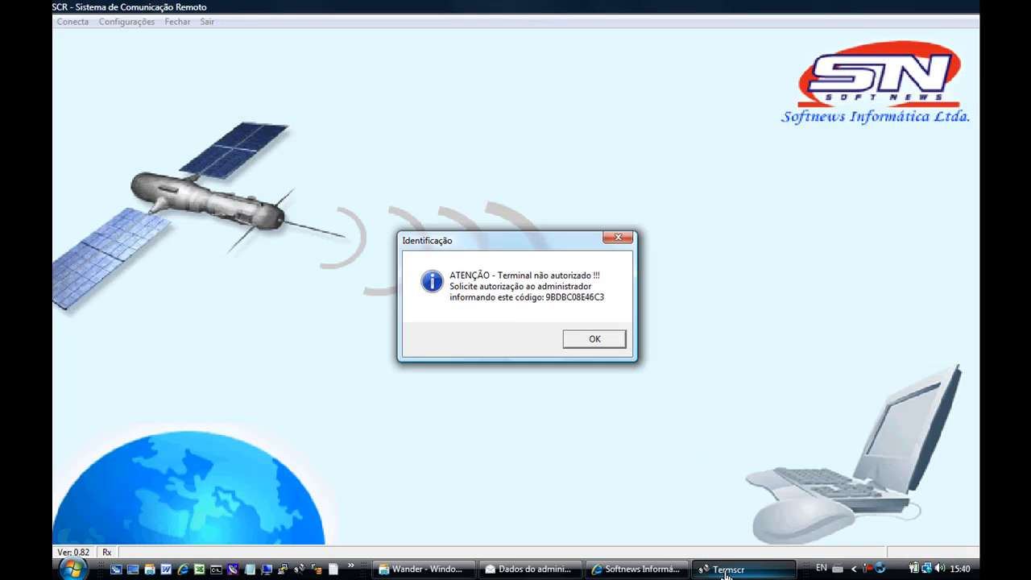
click(596, 345)
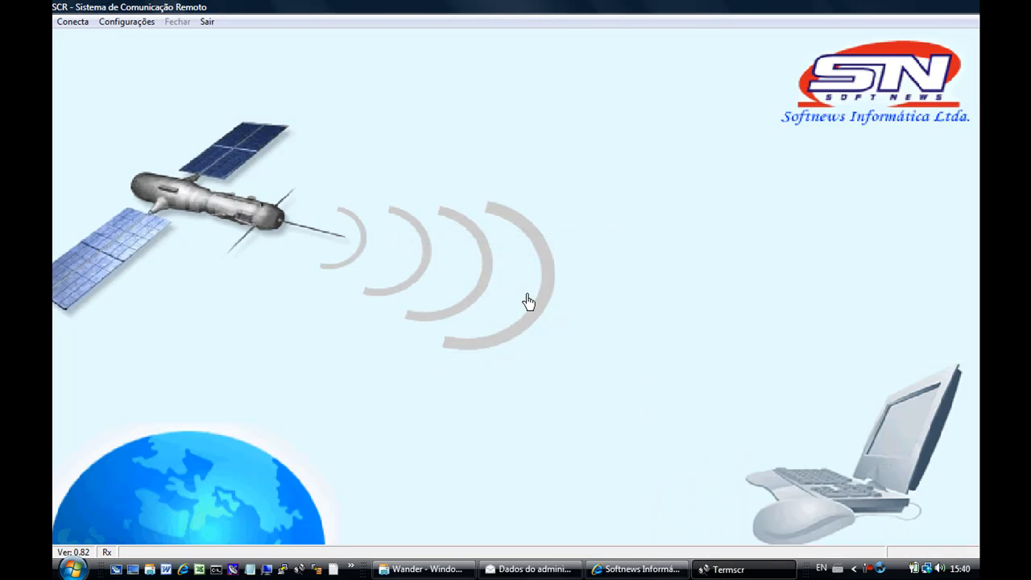
Start a TermSCR connection to bring up the login prompt, then return to the SCR admin page.
click(74, 22)
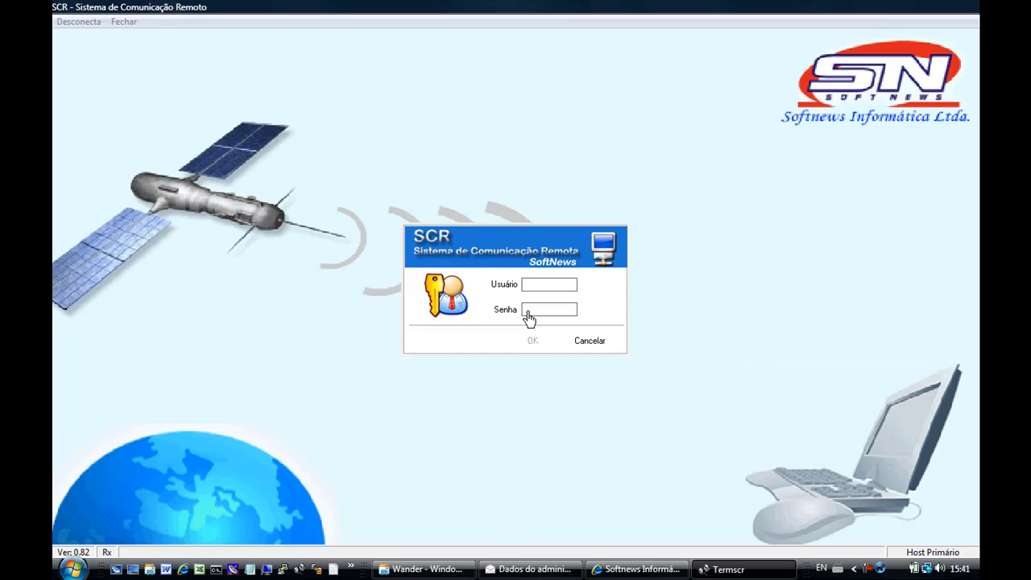
click(623, 572)
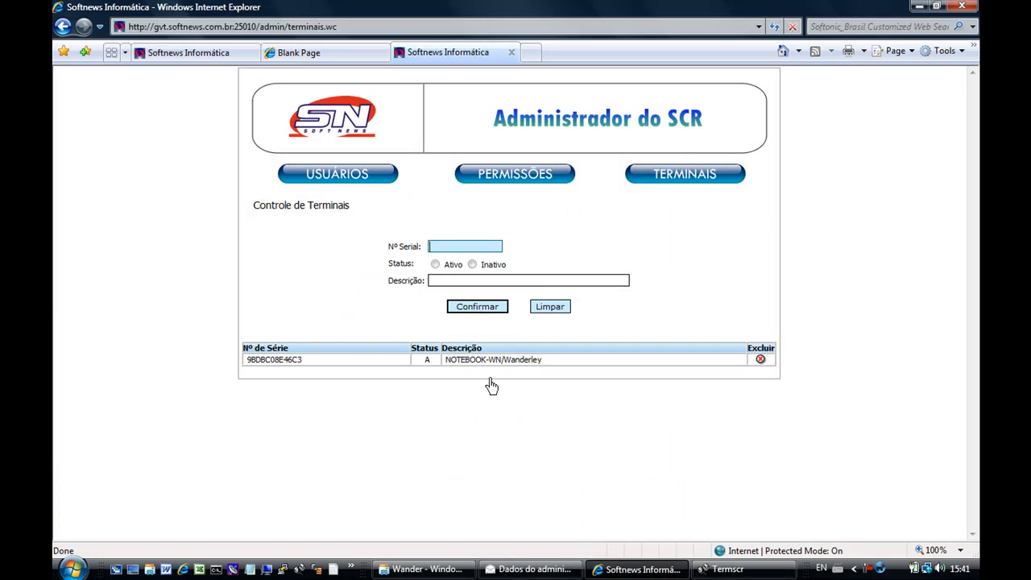
Open Controle de Usuários, then select the admin username in the support e-mail and return.
click(342, 180)
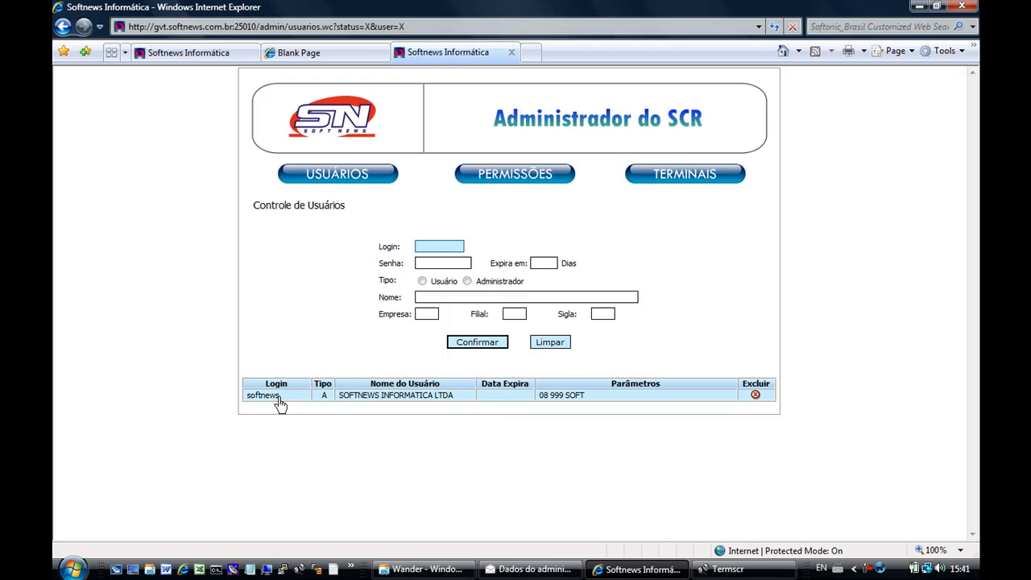
click(556, 572)
drag(129, 266, 173, 268)
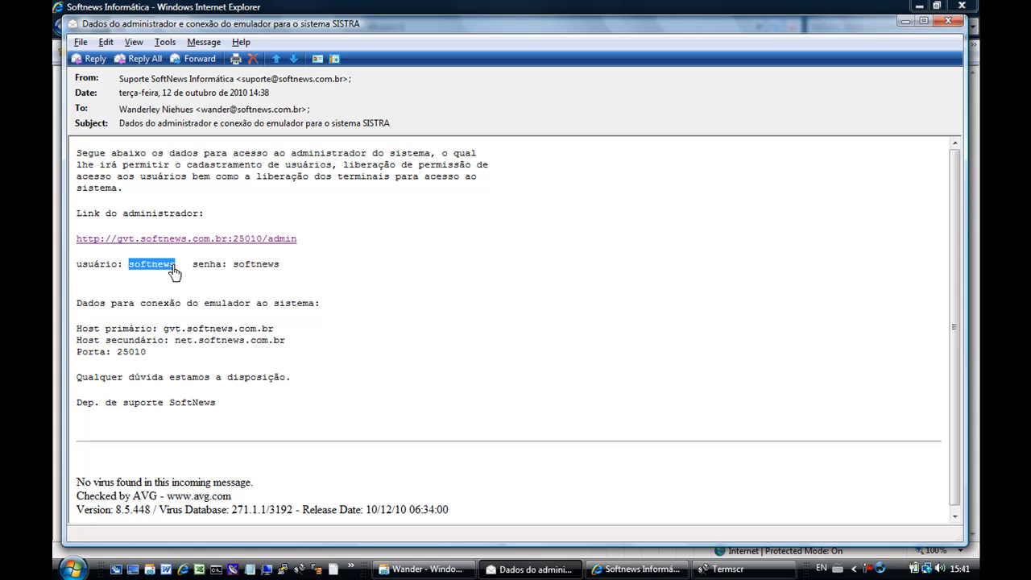
click(657, 568)
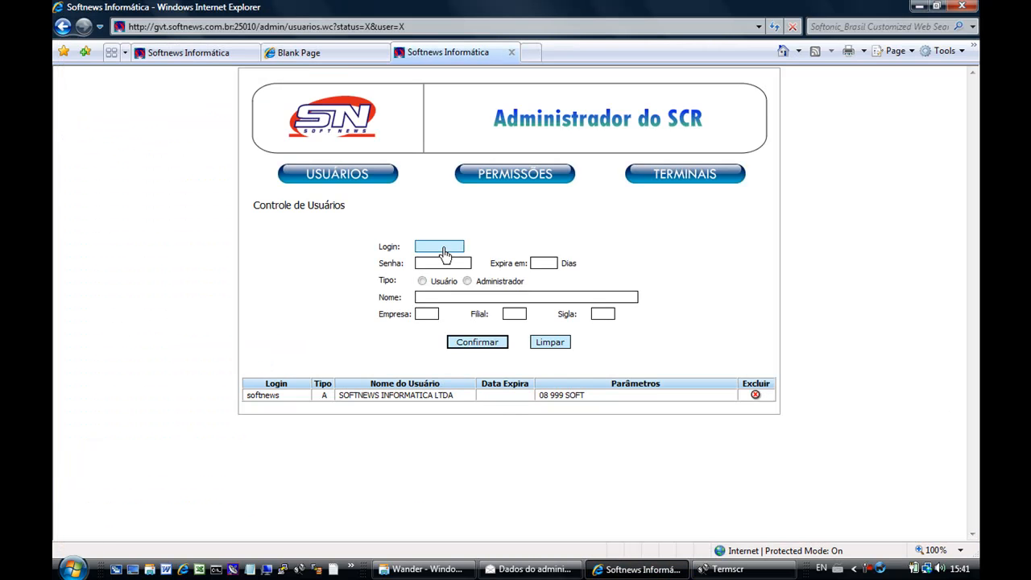
Enter a test login and password, 90-day expiry, Usuário type and name 'USUÁRIO TESTE'.
key(Tab)
key(Tab)
click(421, 283)
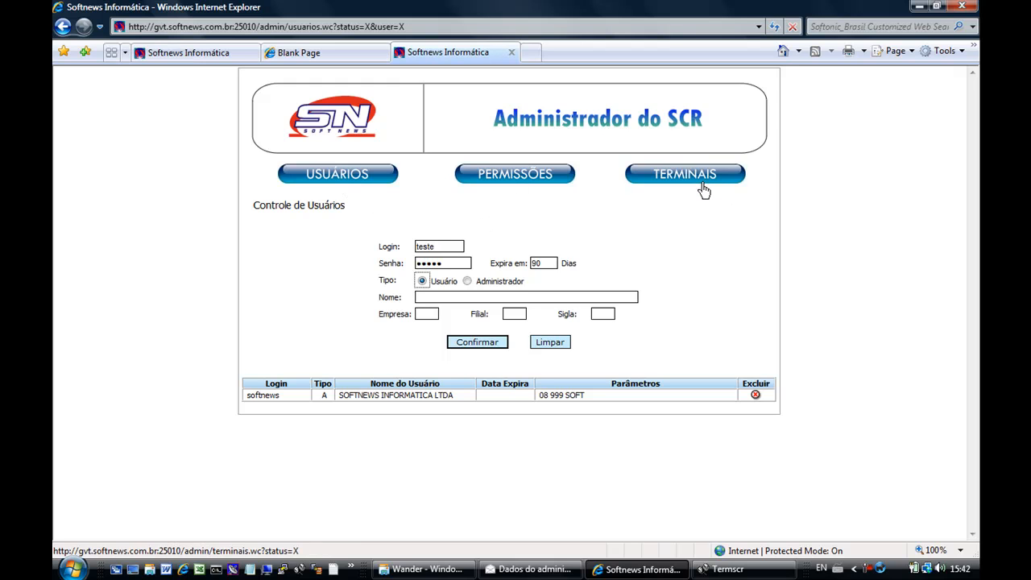
click(453, 299)
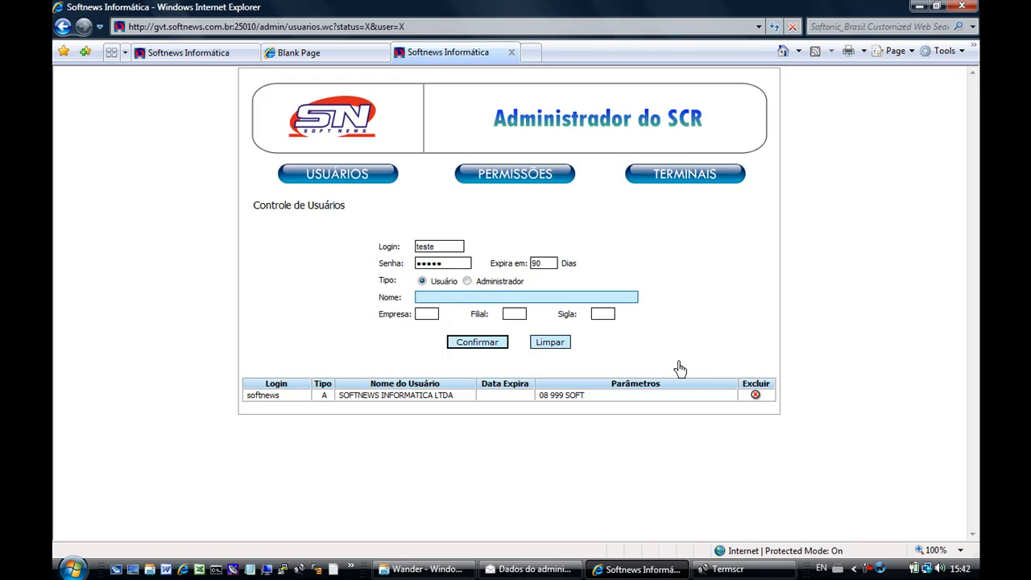
text(USUÁRIO TESTE)
key(Tab)
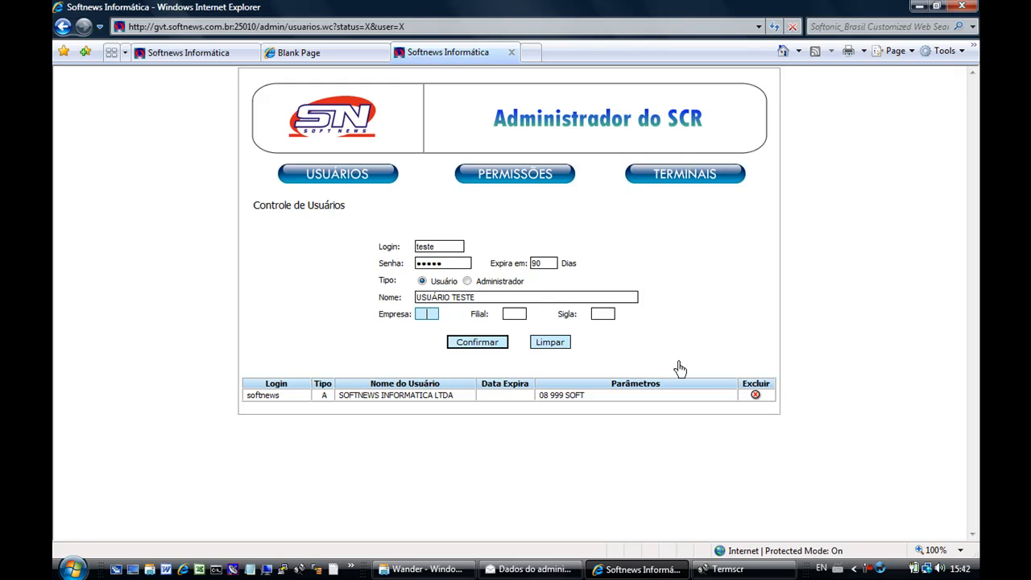
Set Empresa 08, Filial MTZ and Sigla UT, and save the test user.
text(08)
key(Tab)
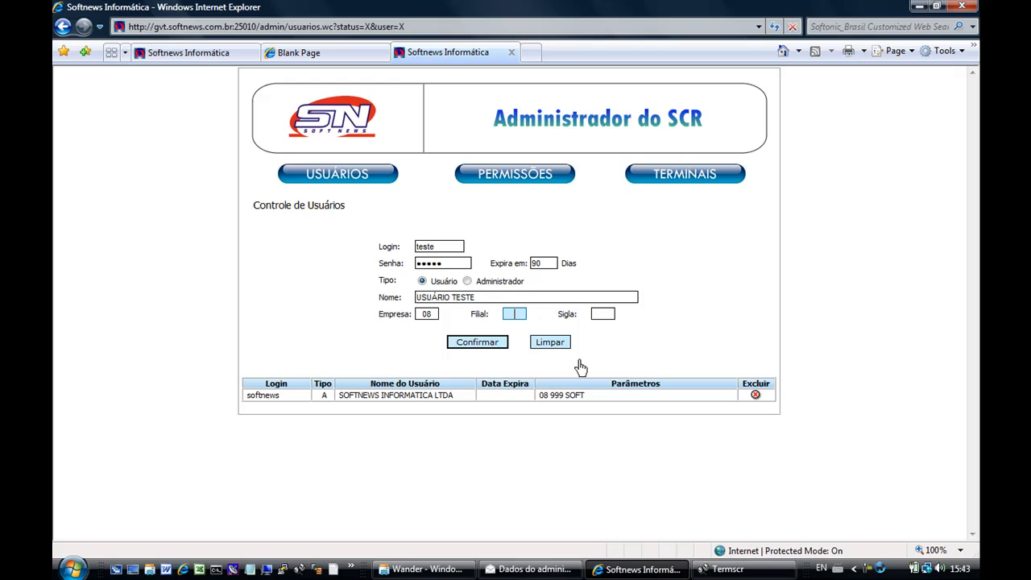
text(MTZ)
key(Tab)
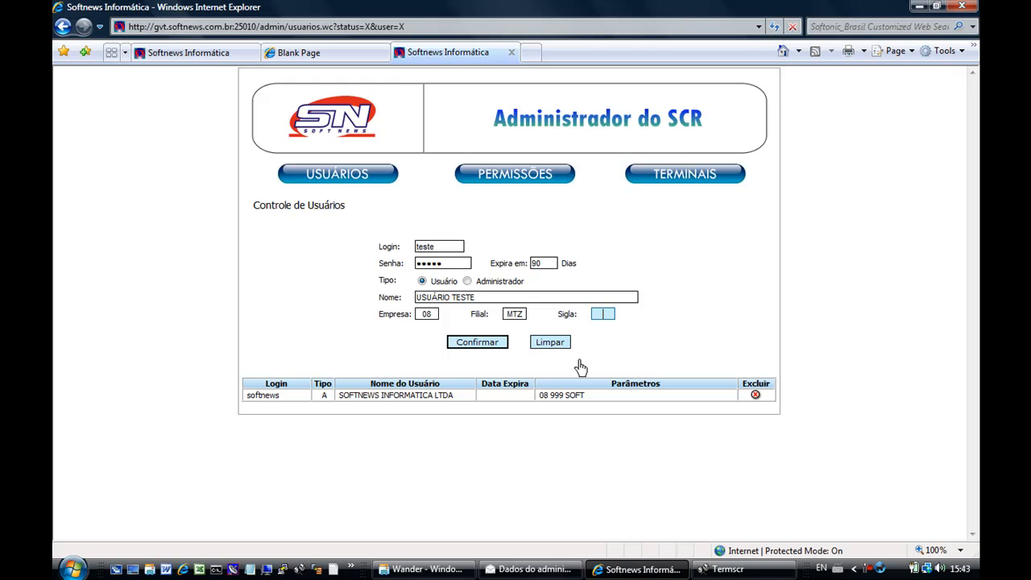
text(UT)
click(483, 343)
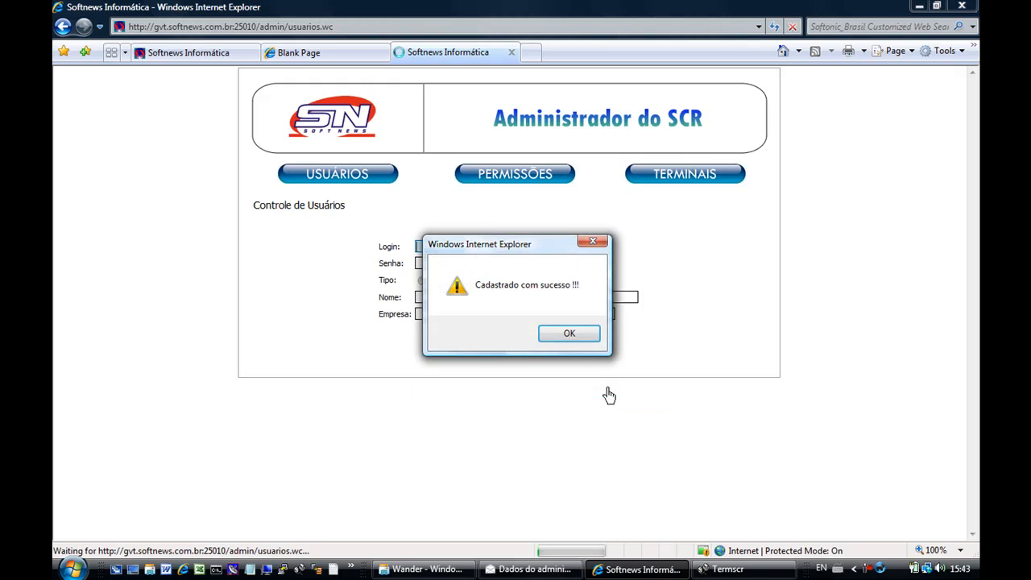
Dismiss the 'Cadastrado com sucesso' message and go to the Permissões page.
click(569, 336)
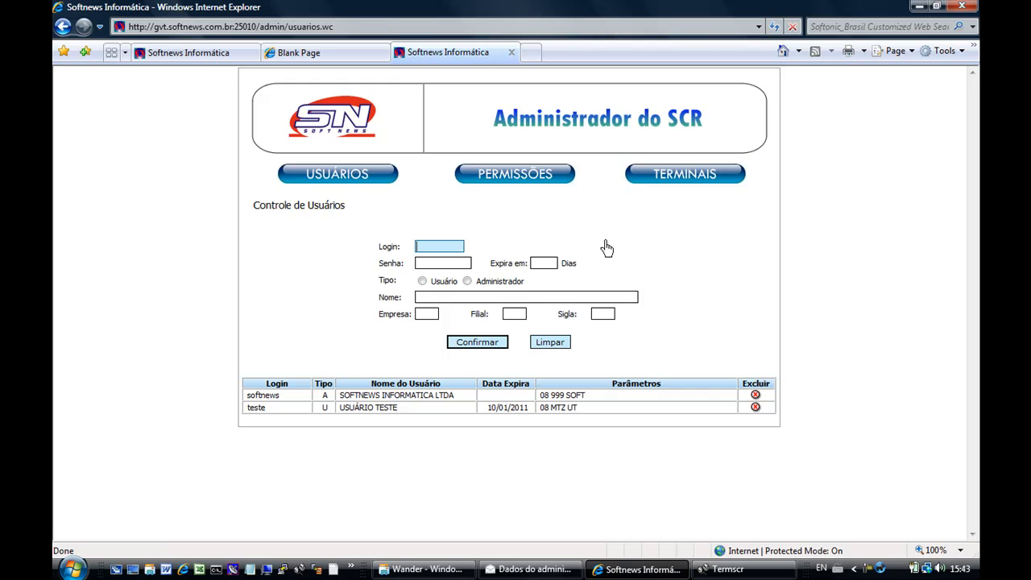
click(516, 179)
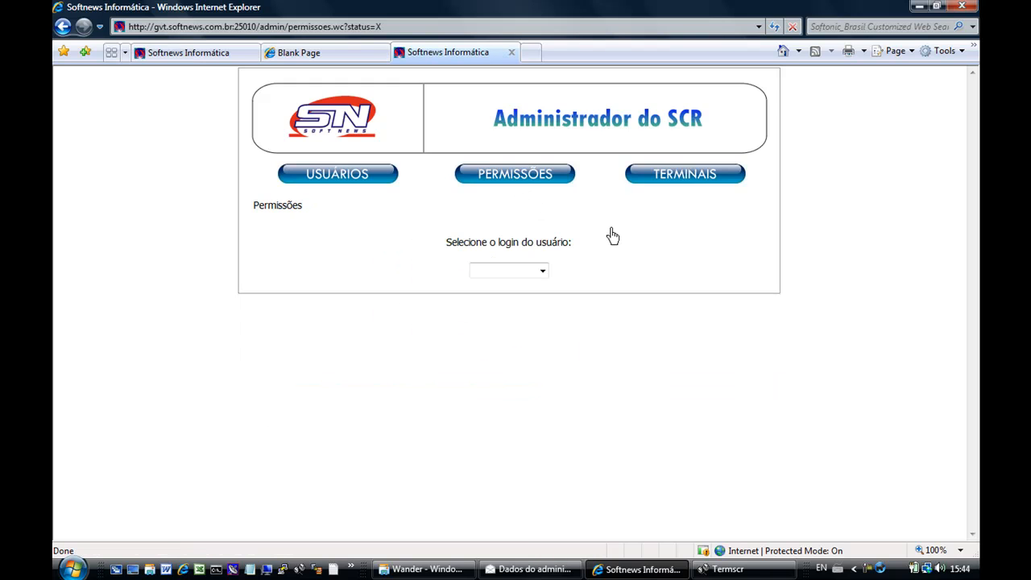
Load the test user and set Comercial and Entrega to Operador, Expedicao Encarregado, S.A.C. Consulta.
click(543, 273)
click(524, 315)
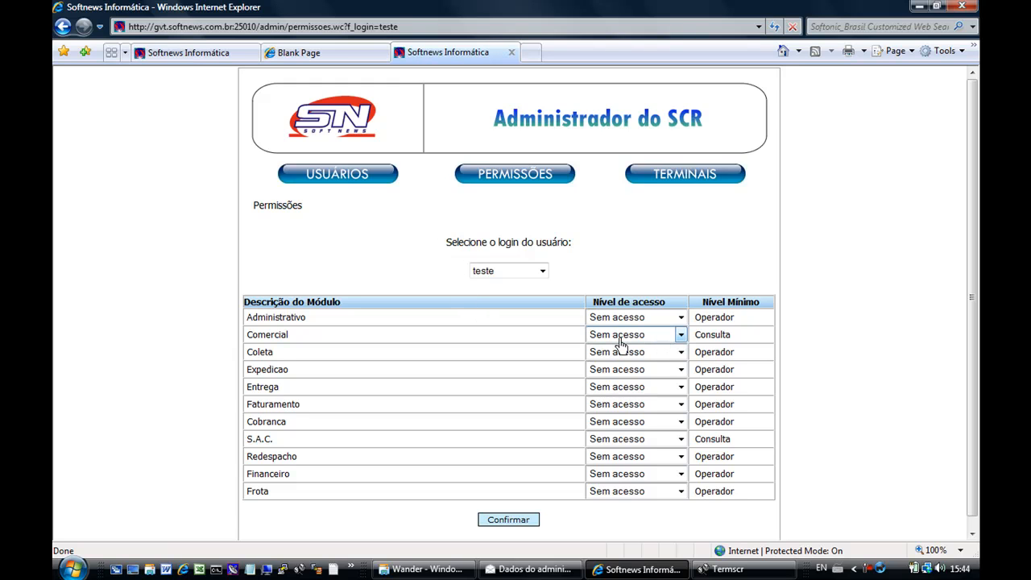
click(681, 336)
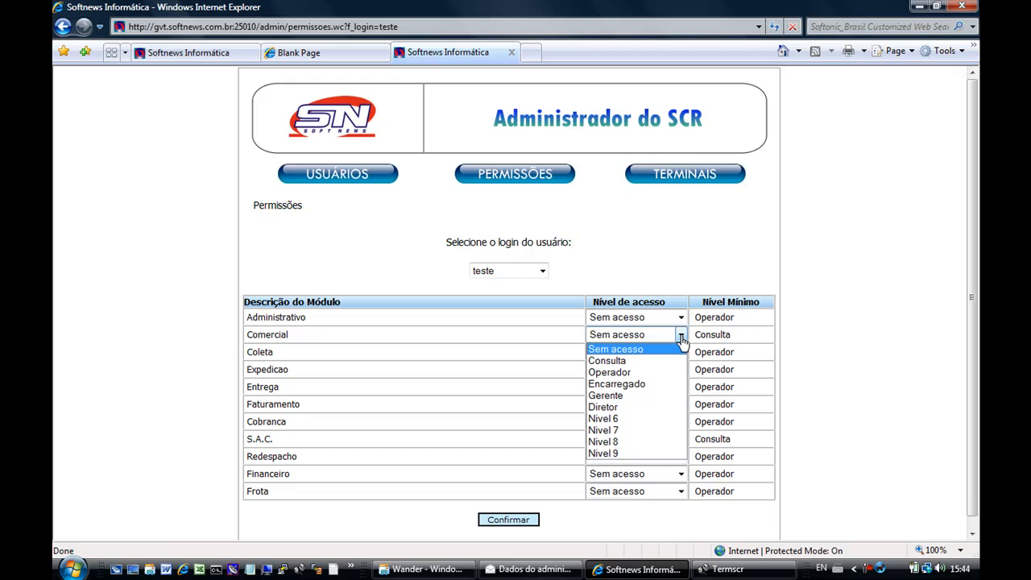
click(659, 374)
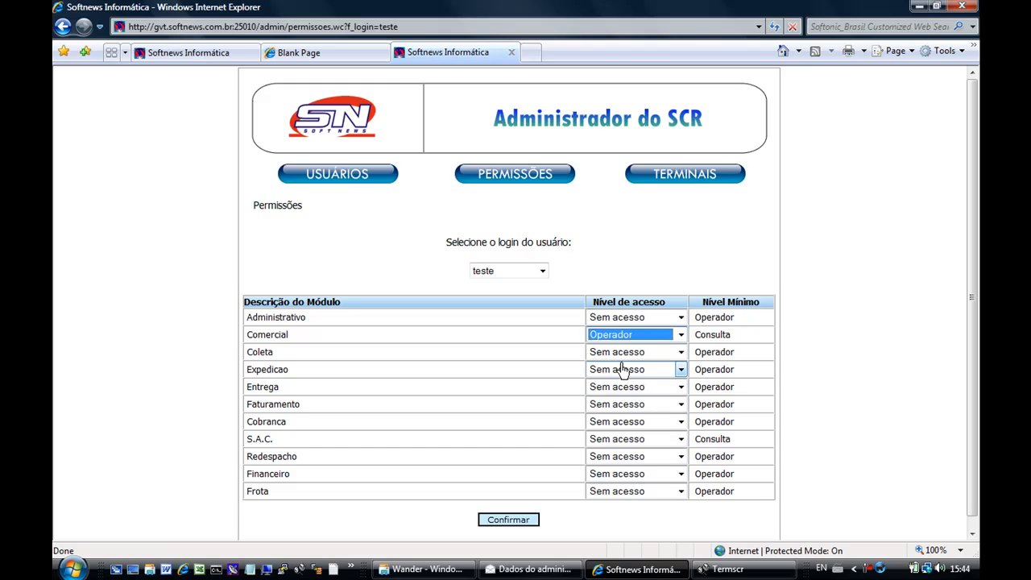
click(680, 370)
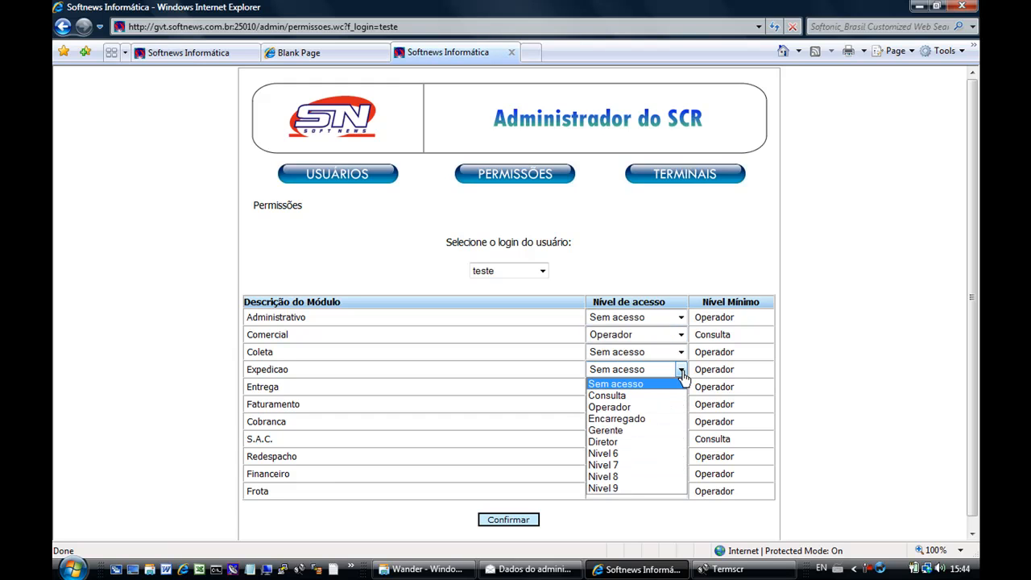
click(667, 419)
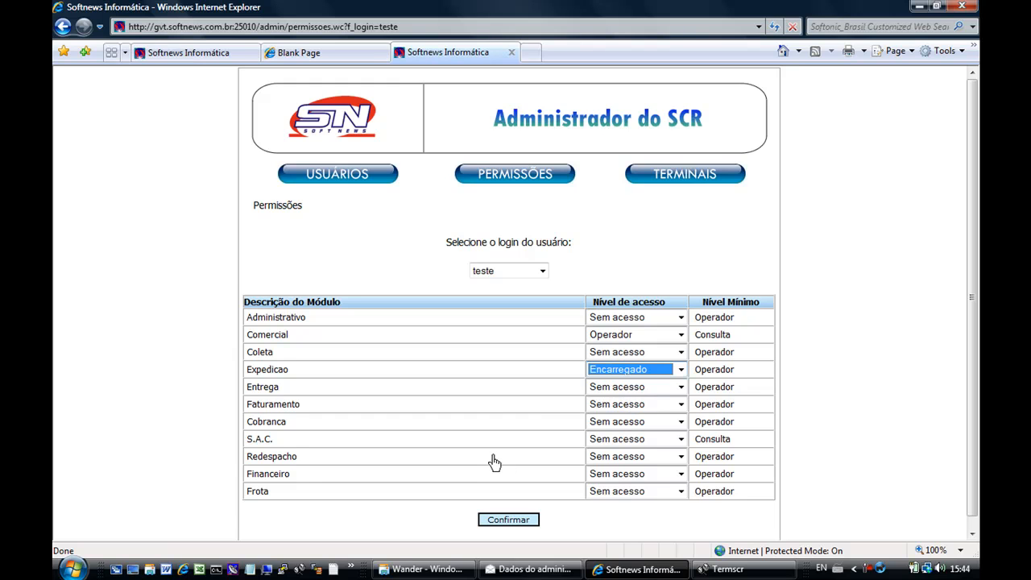
click(681, 387)
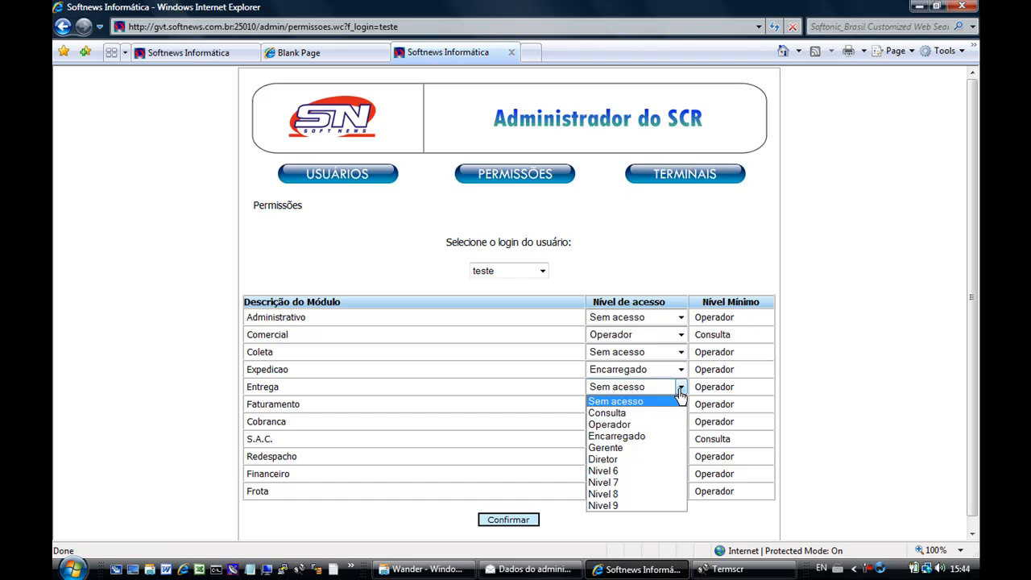
click(636, 424)
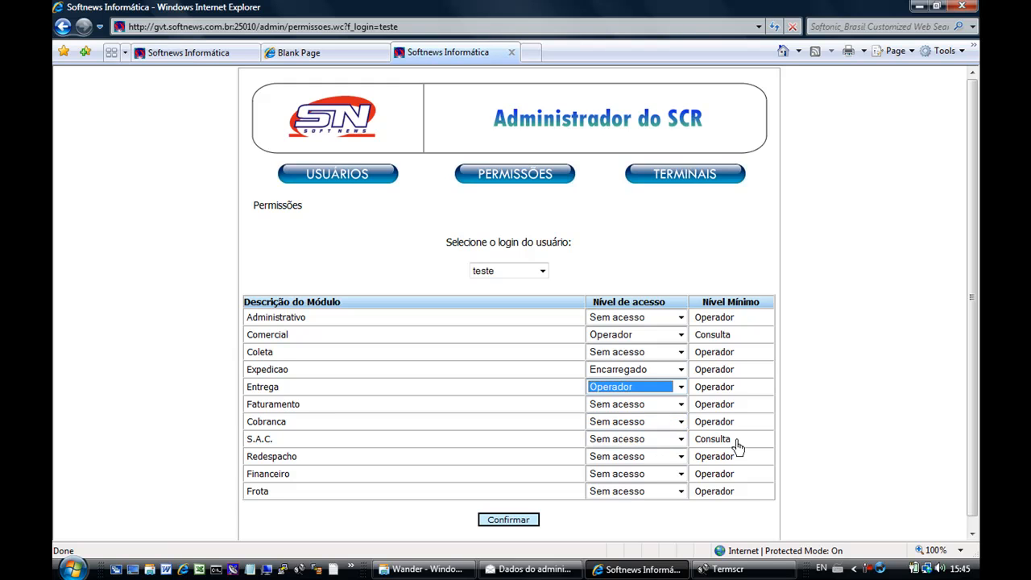
click(681, 439)
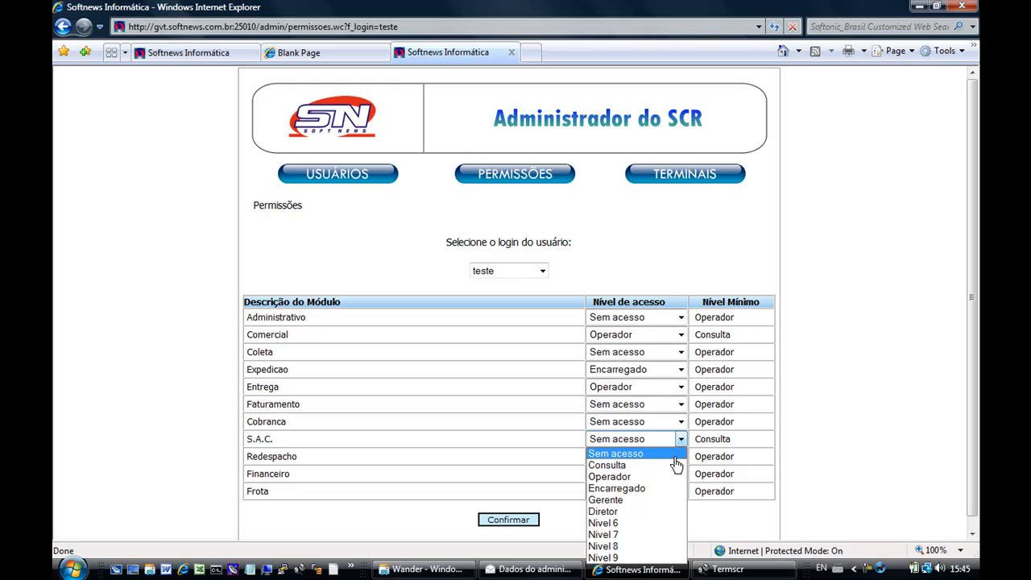
click(612, 466)
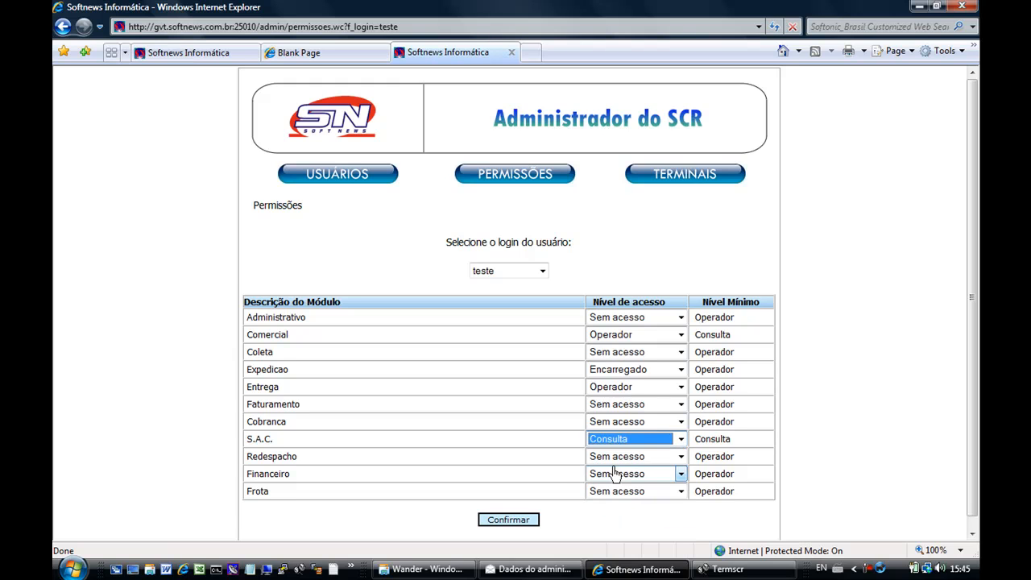
Save the permission changes, dismiss the success message, and return to the TermSCR login screen.
click(504, 523)
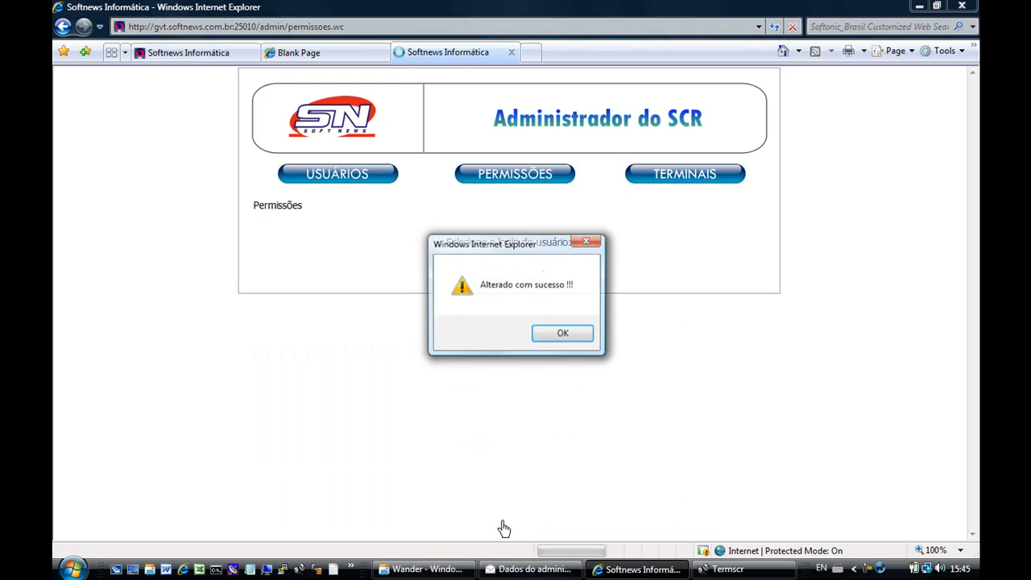
click(566, 341)
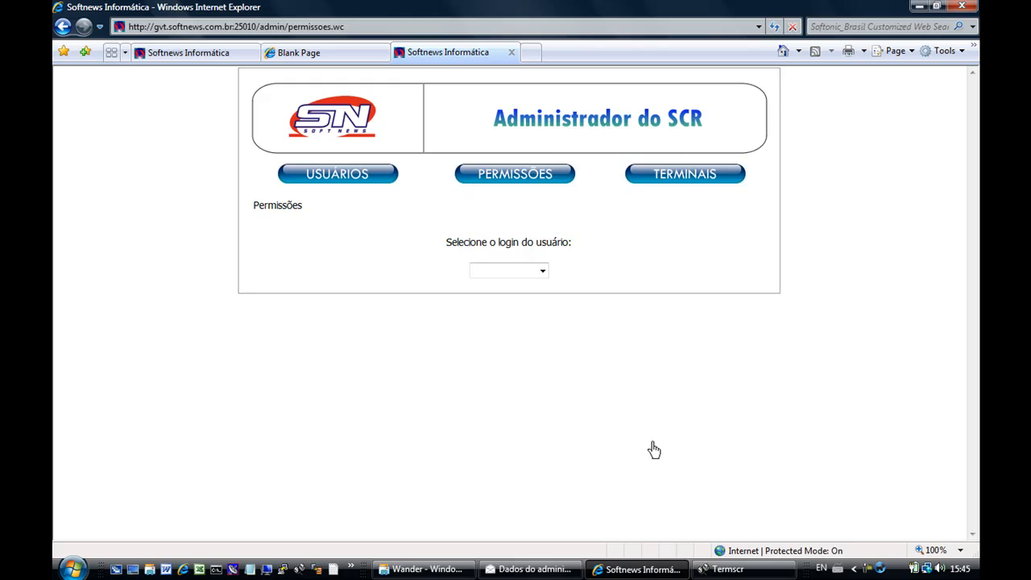
click(721, 574)
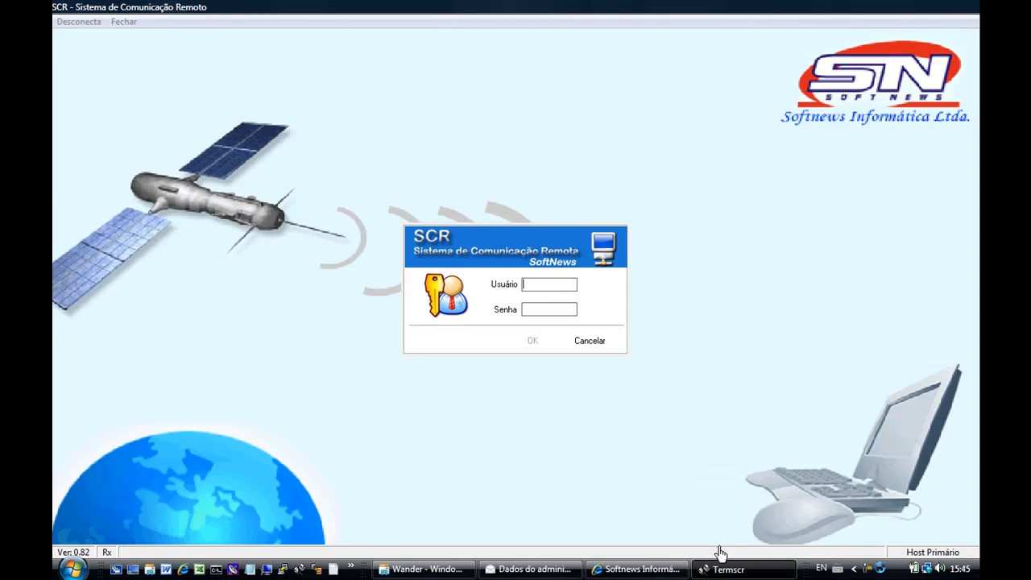
Log in to TermSCR with the test user's credentials and open Altera Senha.
key(Caps_Lock)
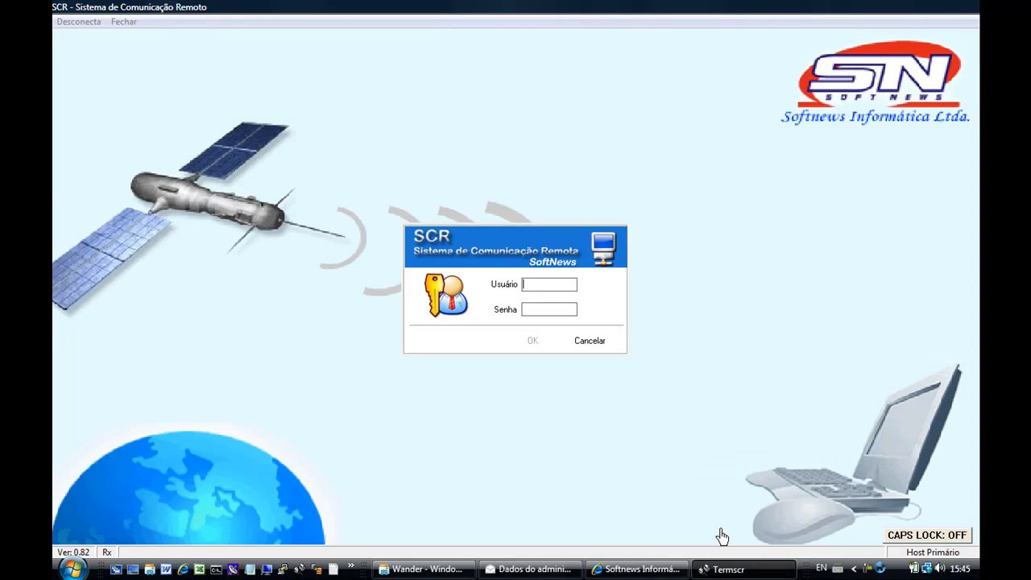
click(533, 341)
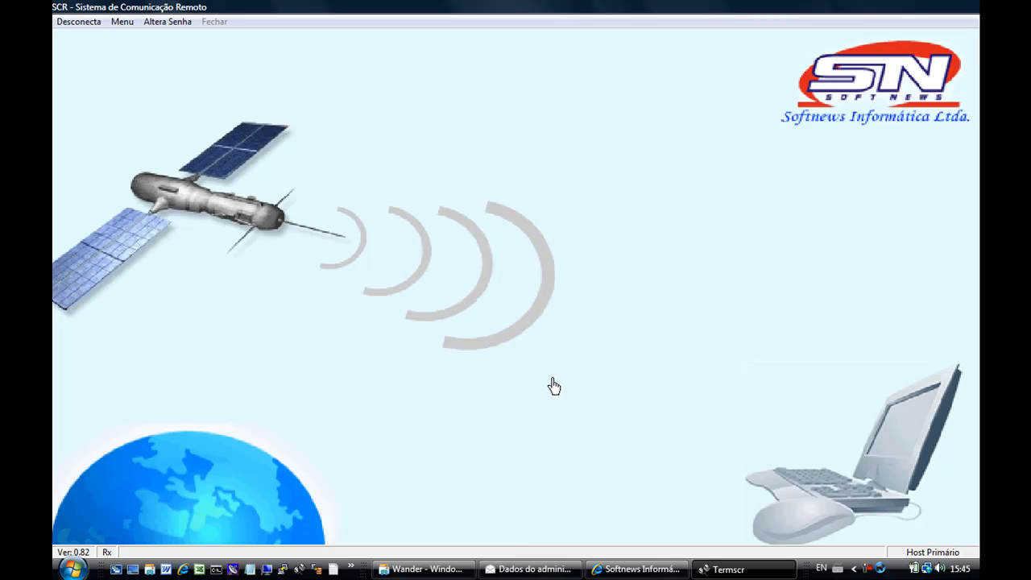
click(169, 22)
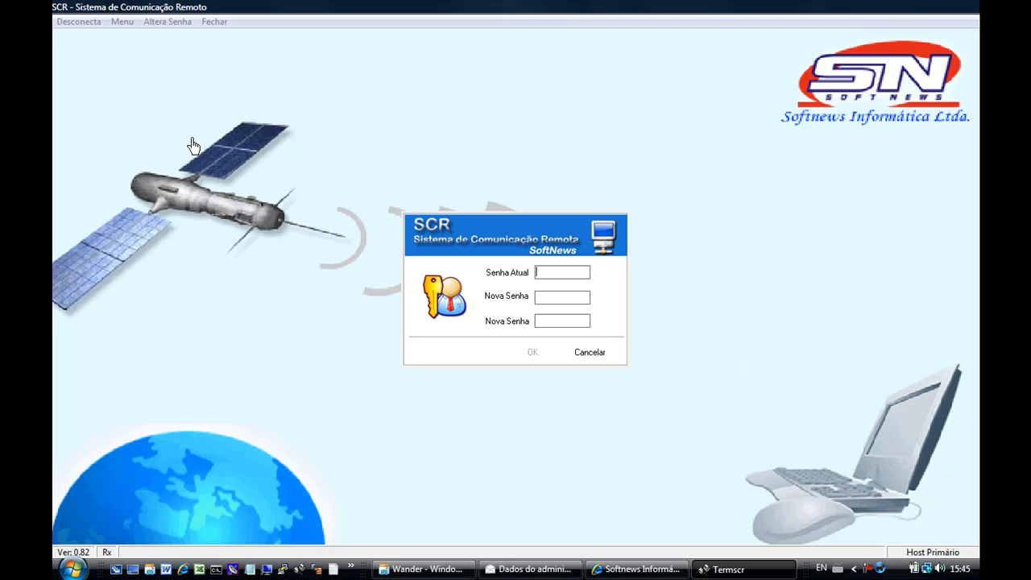
Enter the current and new passwords, confirm, and dismiss 'Senha alterada com sucesso'.
text(*****)
key(Tab)
text(*****)
click(535, 355)
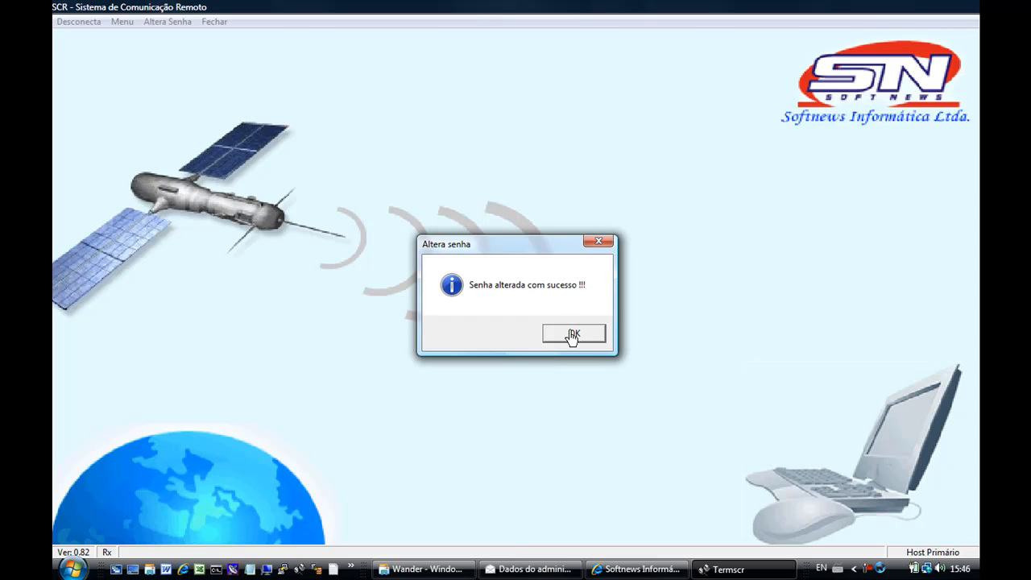
click(573, 335)
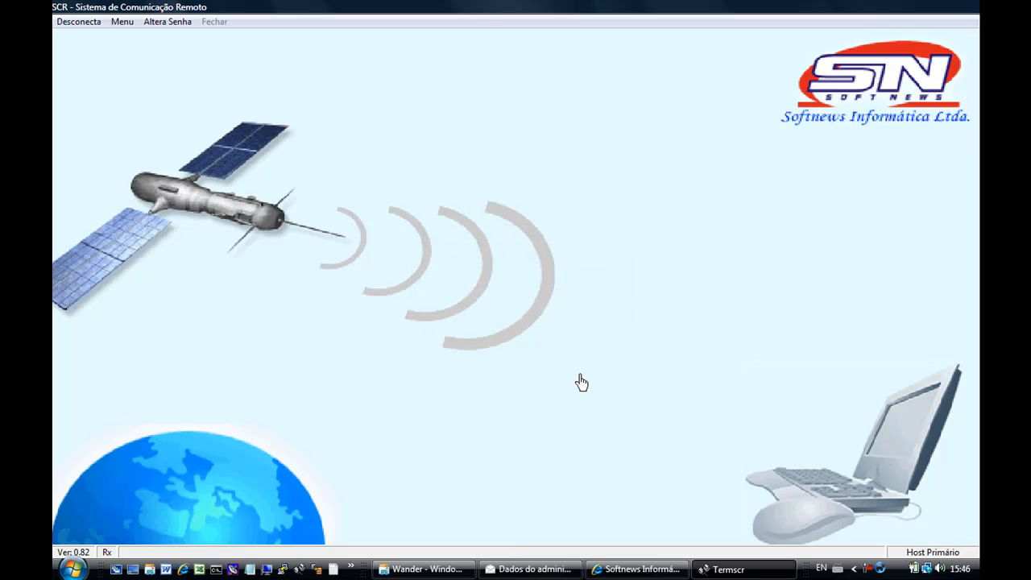
List the modules Comercial, Expedicao, Entrega and S.A.C. under Menu, then switch to the admin page.
click(122, 22)
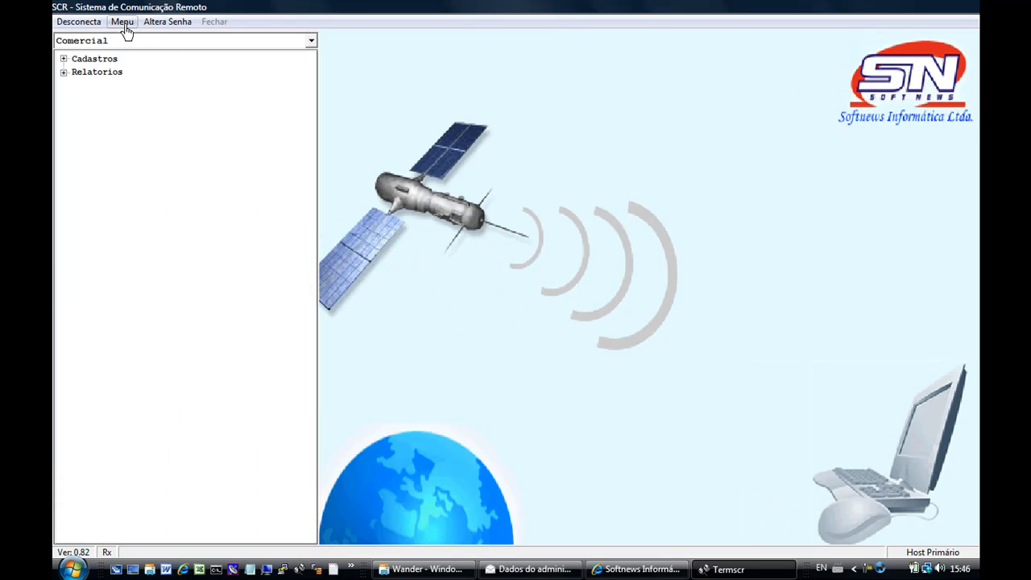
click(114, 42)
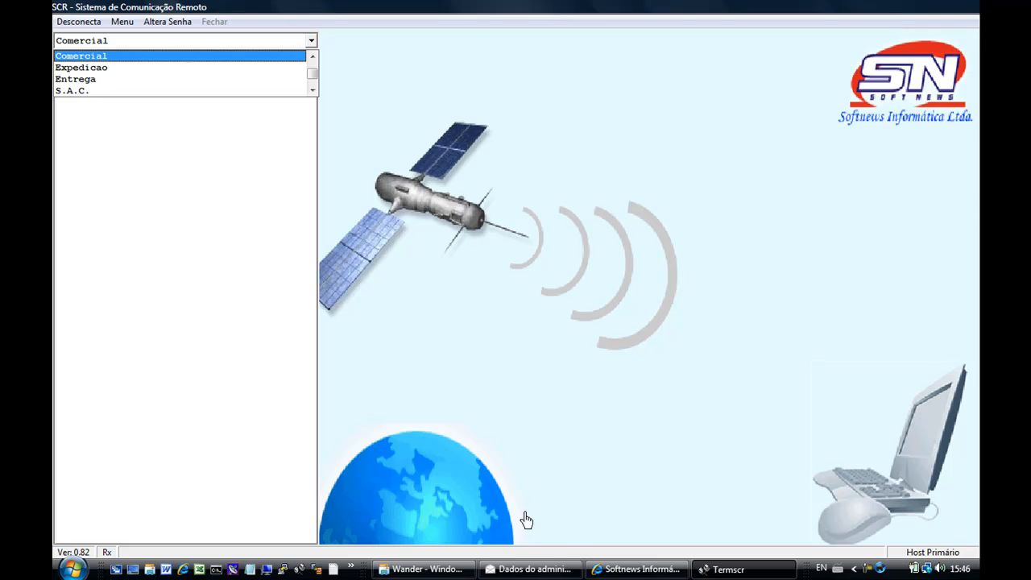
click(611, 570)
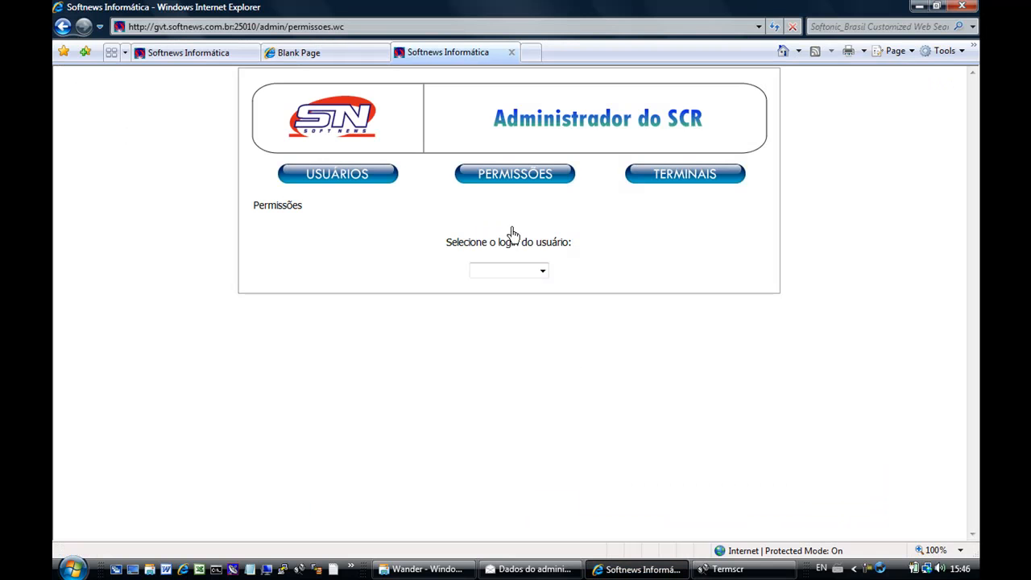
Show the test user's saved module permissions table, then switch back to TermSCR.
click(543, 272)
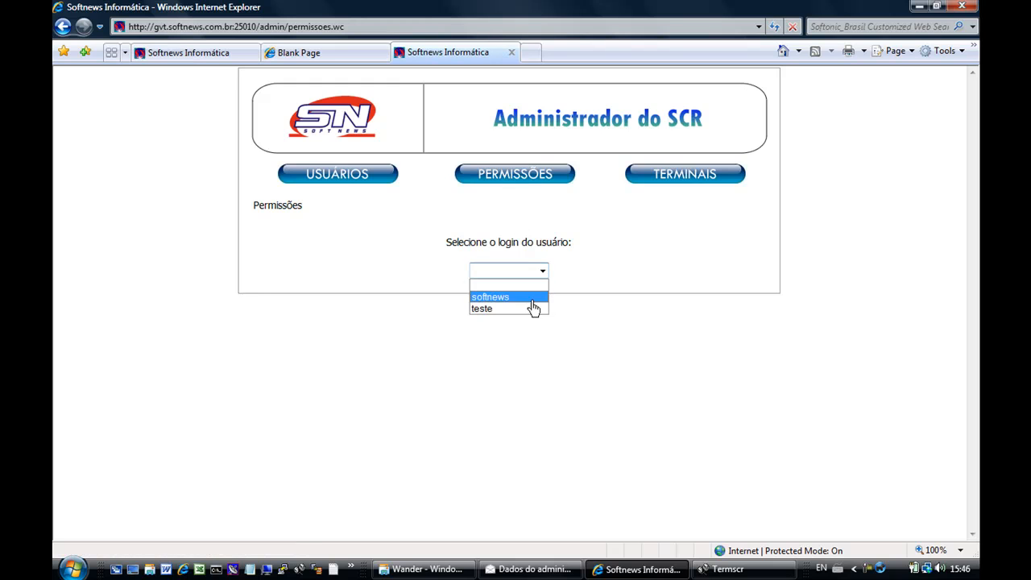
click(526, 310)
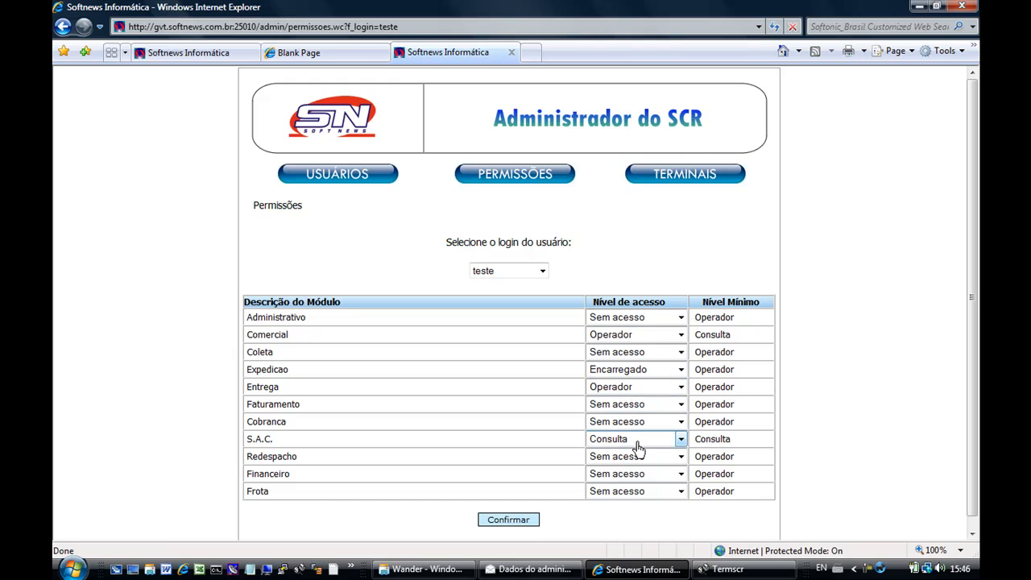
click(721, 569)
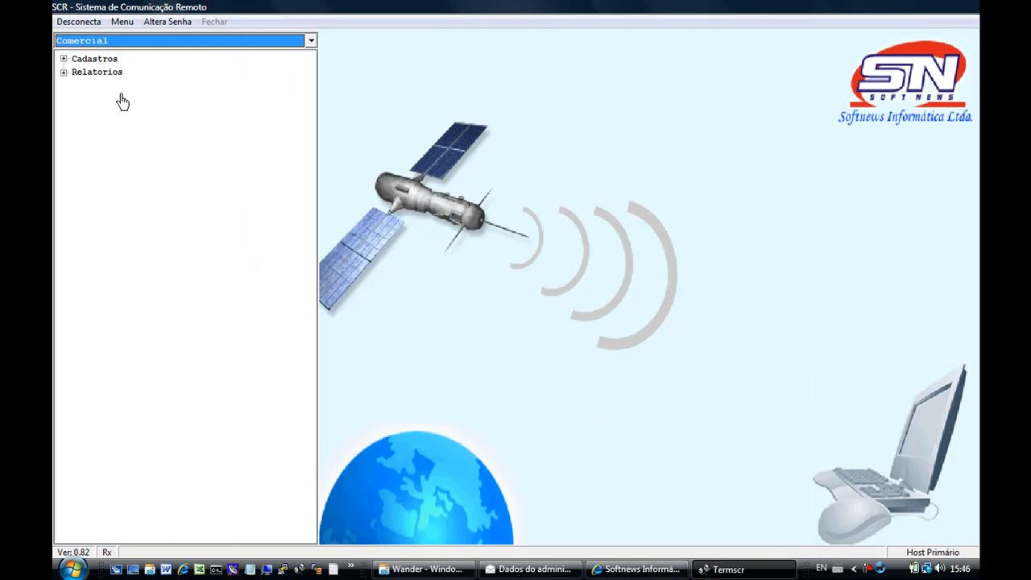
Switch to the Expedicao module and open Conhecimentos > Digitacao de CTRC (TRA207 form).
click(94, 40)
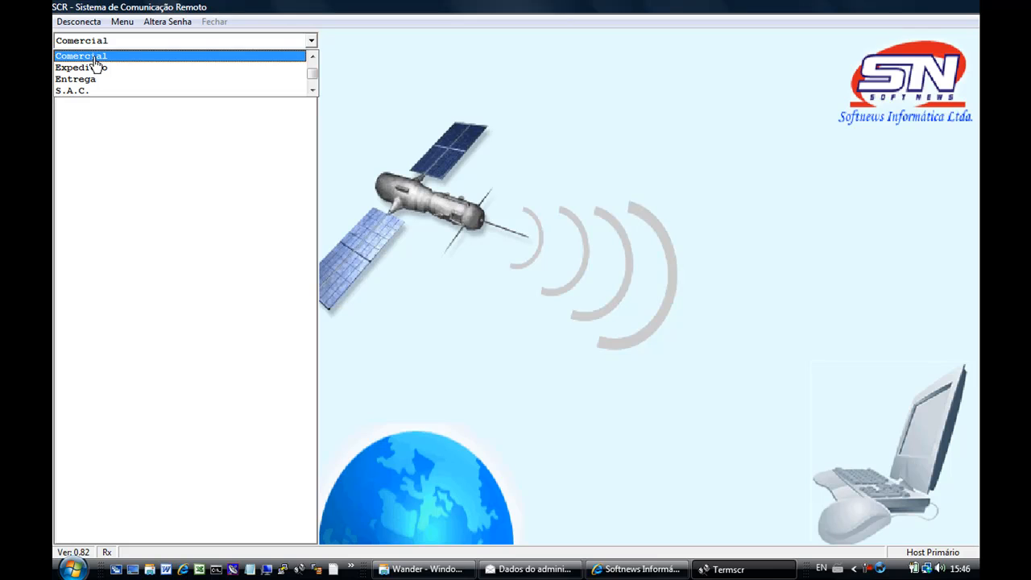
click(94, 58)
click(103, 45)
click(89, 67)
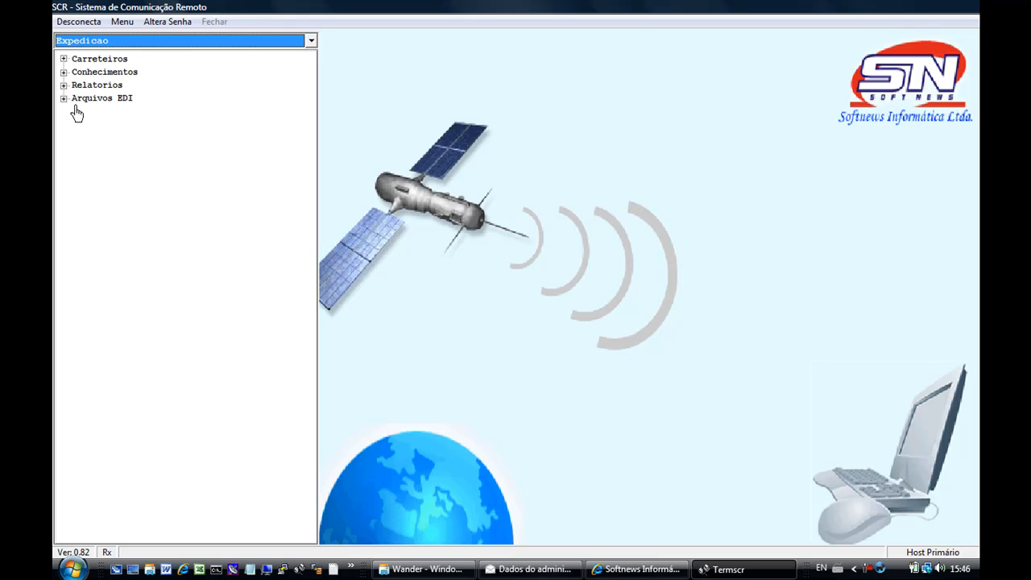
double_click(93, 74)
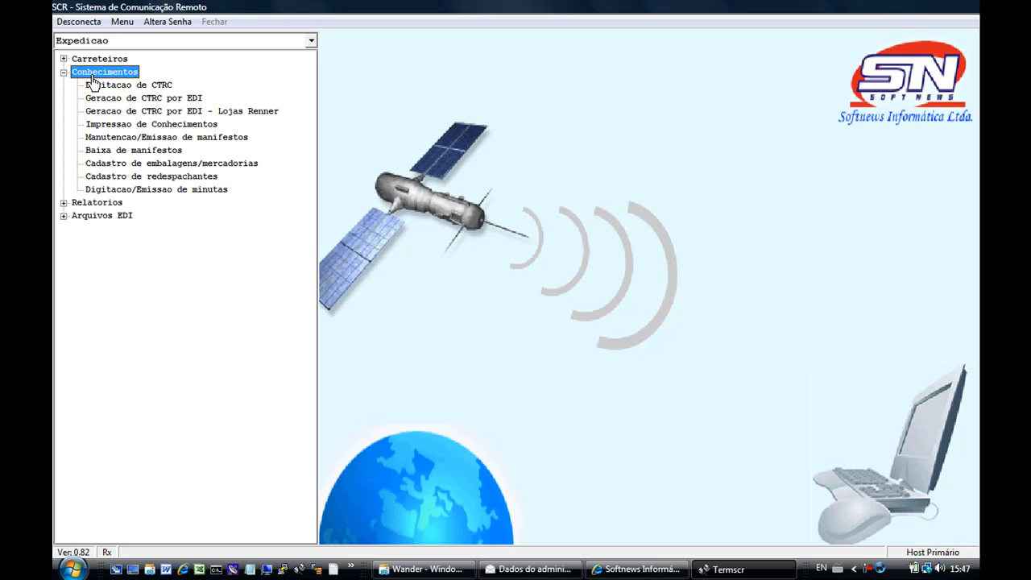
click(146, 87)
double_click(146, 87)
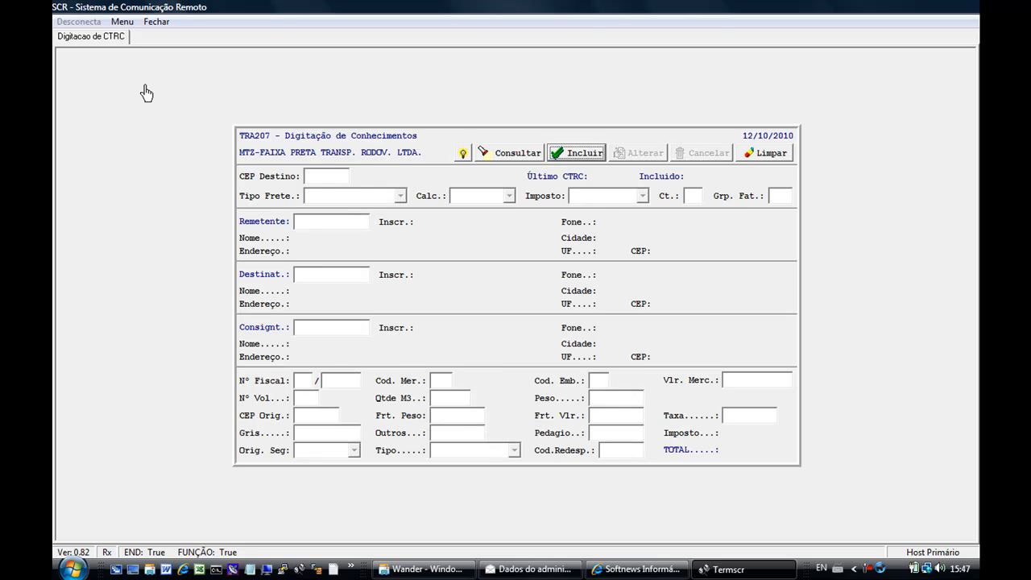
Switch to the Comercial module and open Cadastros > Manut. Cadastro de Filiais.
click(123, 23)
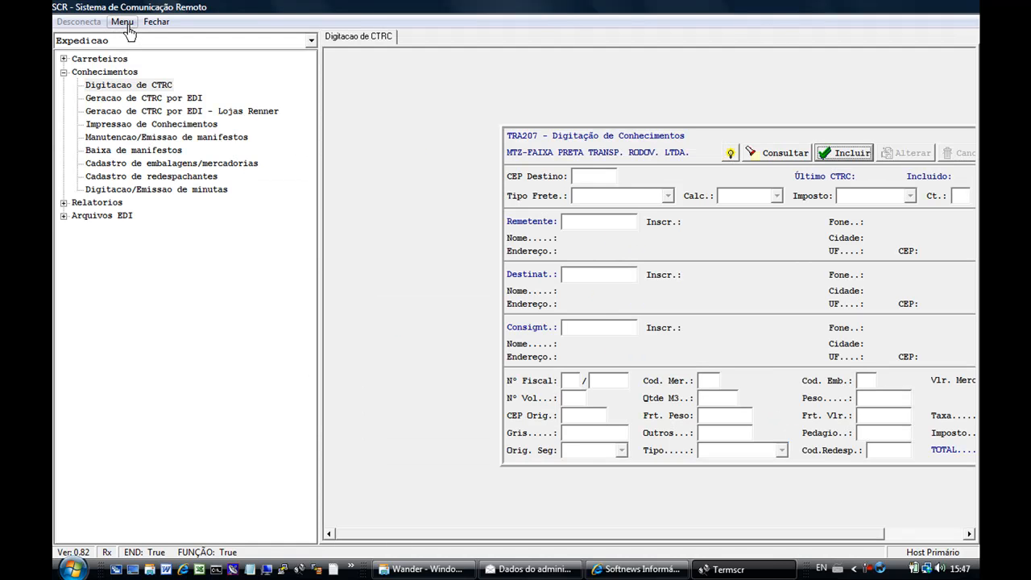
click(110, 42)
click(105, 53)
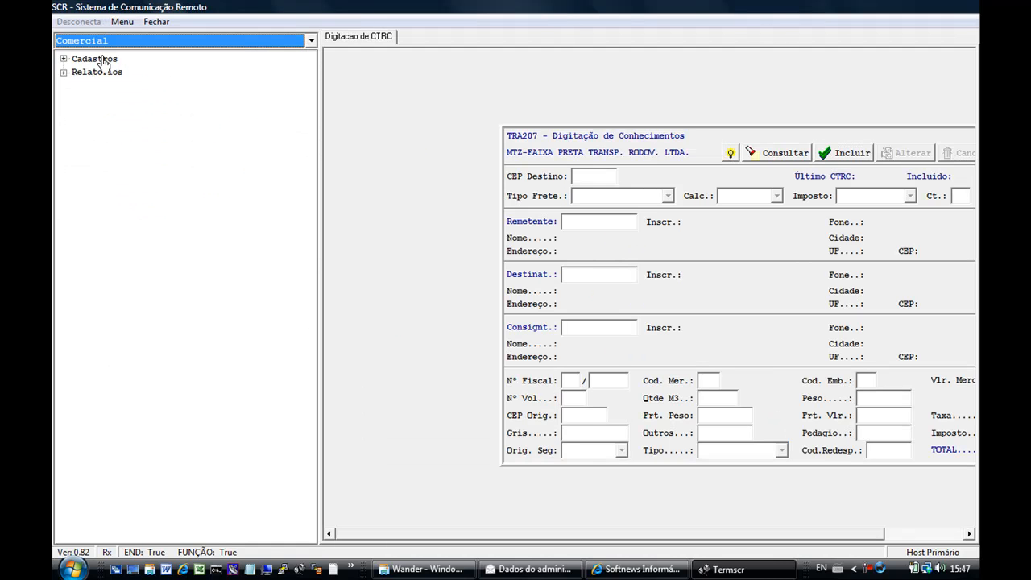
double_click(103, 62)
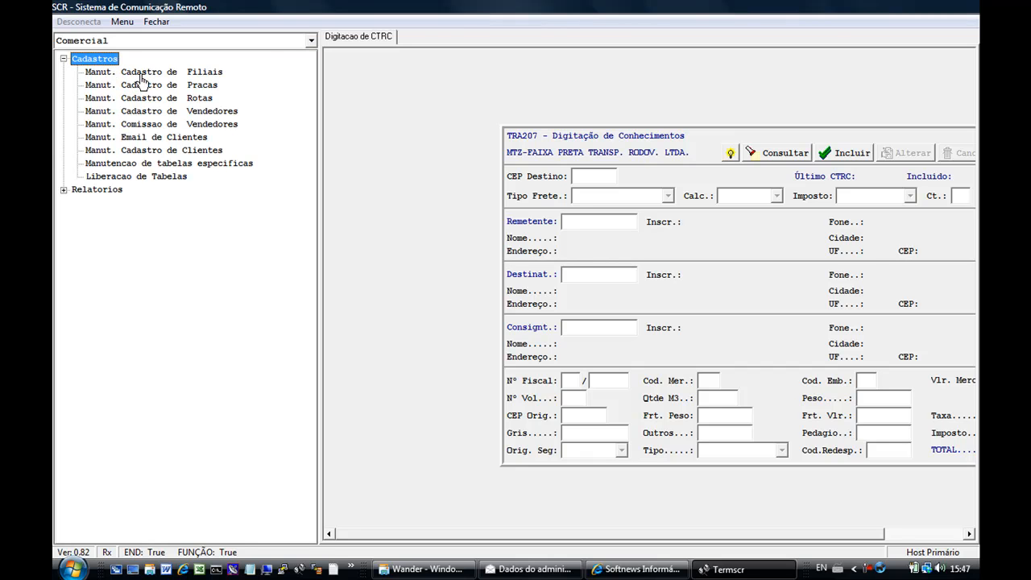
double_click(141, 75)
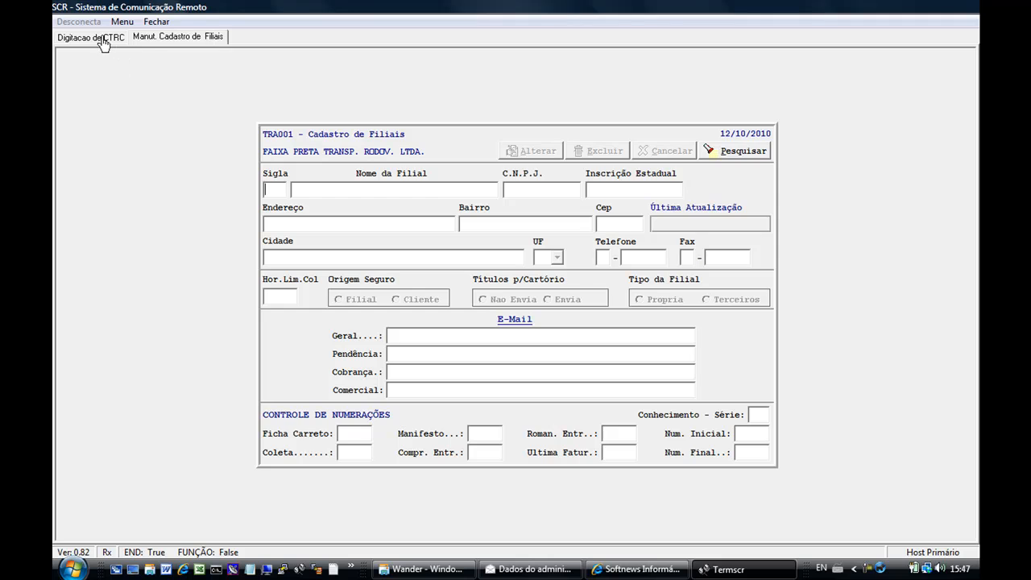
Toggle between the Filiais and CTRC form tabs, then close both forms.
click(103, 41)
click(157, 42)
click(121, 41)
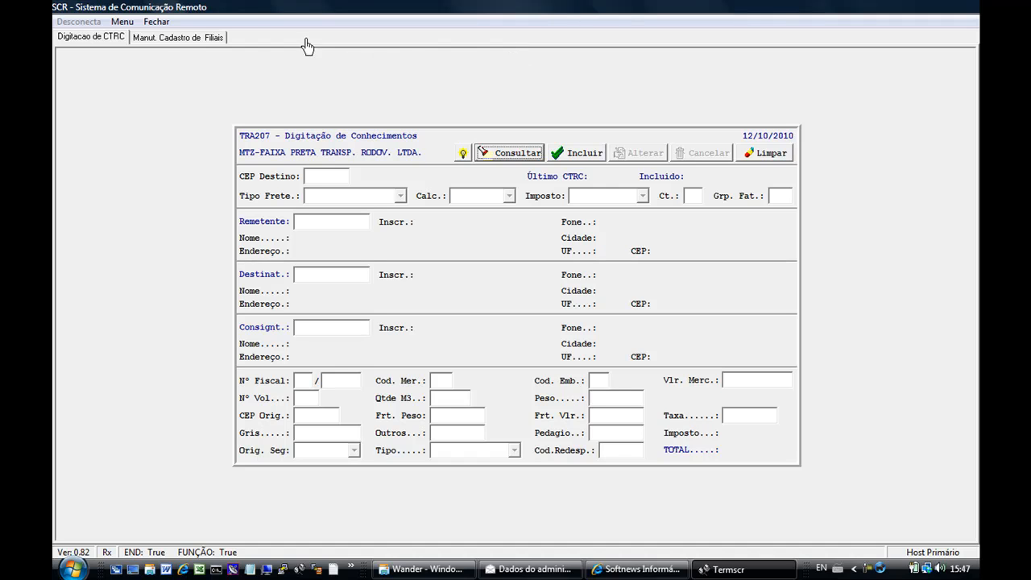
click(157, 41)
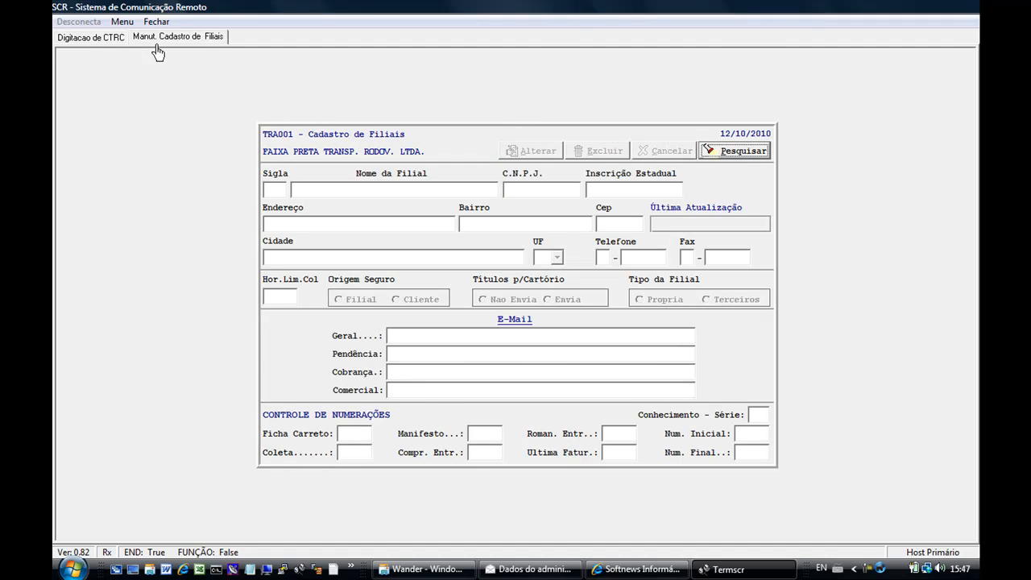
click(157, 24)
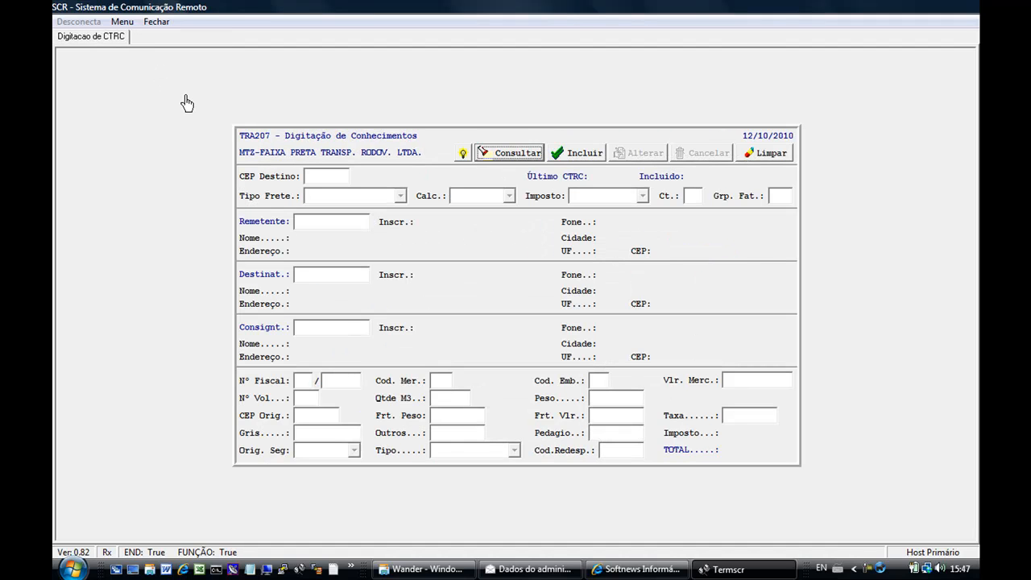
click(156, 24)
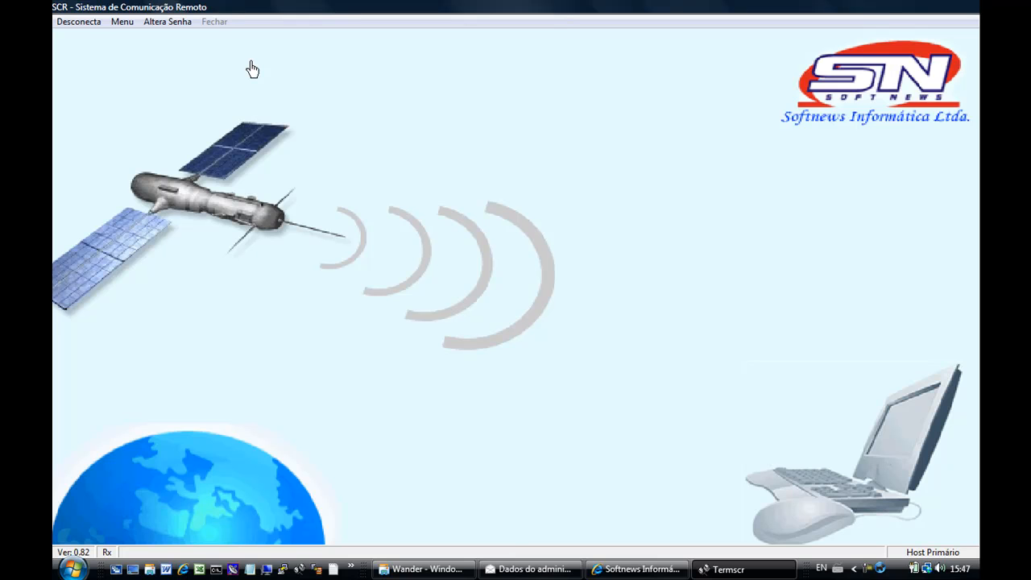
Disconnect from the SCR server and exit TermSCR.
click(80, 25)
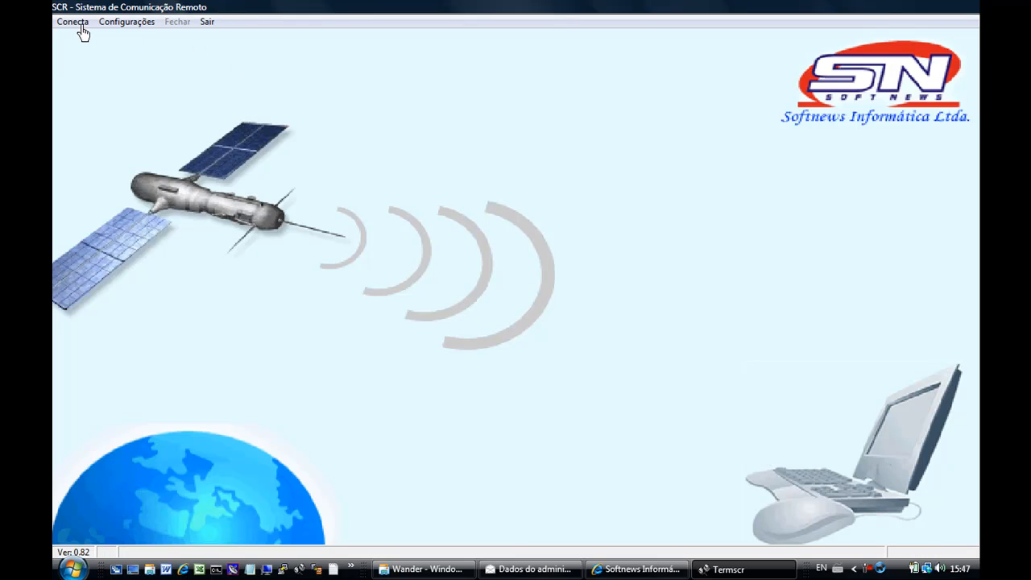
click(207, 22)
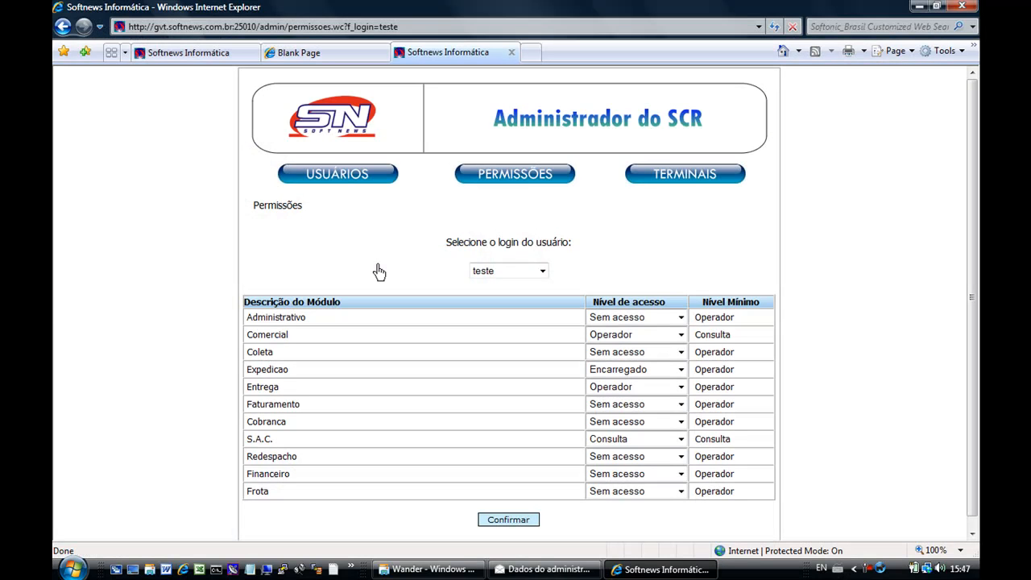